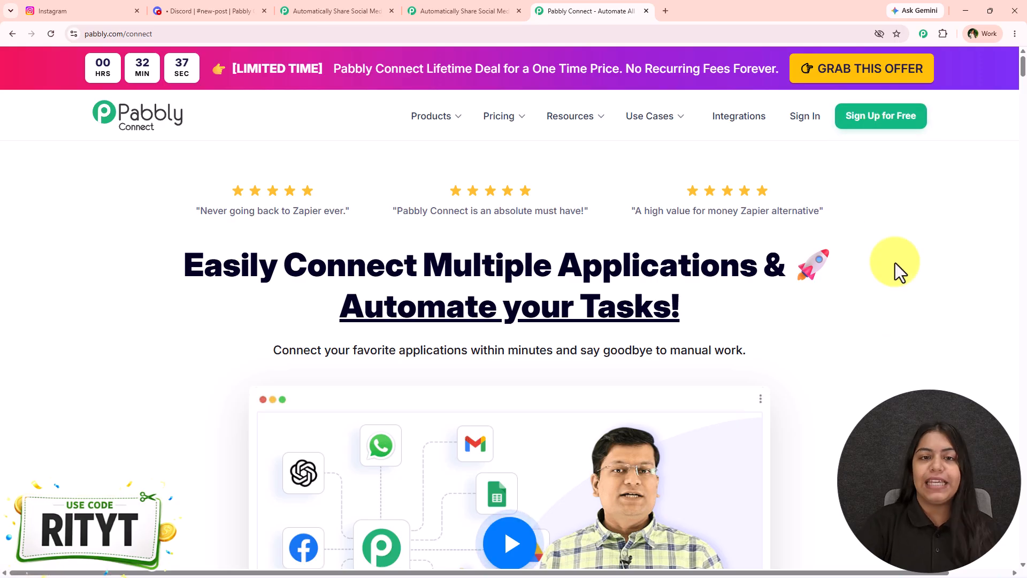
Step: Open the Pabbly Connect lifetime deal and proceed to the INR checkout for the Ultimate one-time plan
{"action": "left_click_drag", "start_coordinate": [176, 262], "coordinate": [807, 288]}
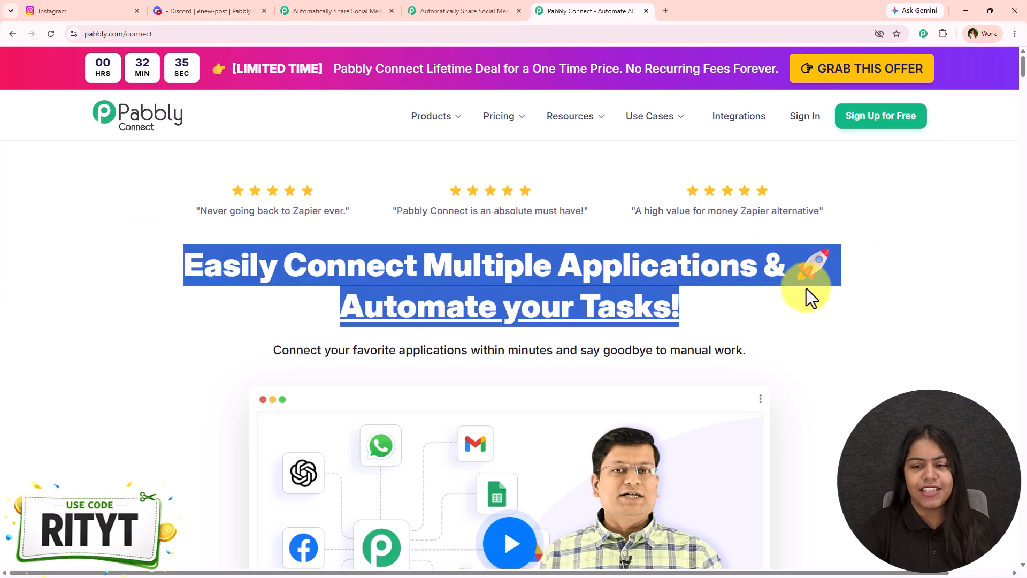
{"action": "left_click", "coordinate": [858, 70]}
{"action": "scroll", "coordinate": [883, 225], "scroll_direction": "down", "scroll_amount": 4}
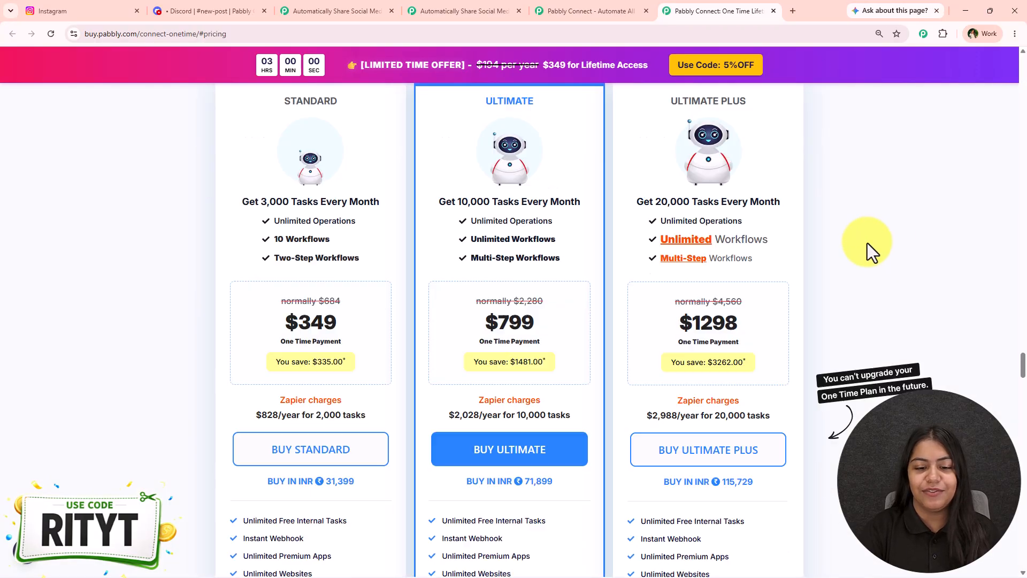
{"action": "left_click", "coordinate": [500, 356]}
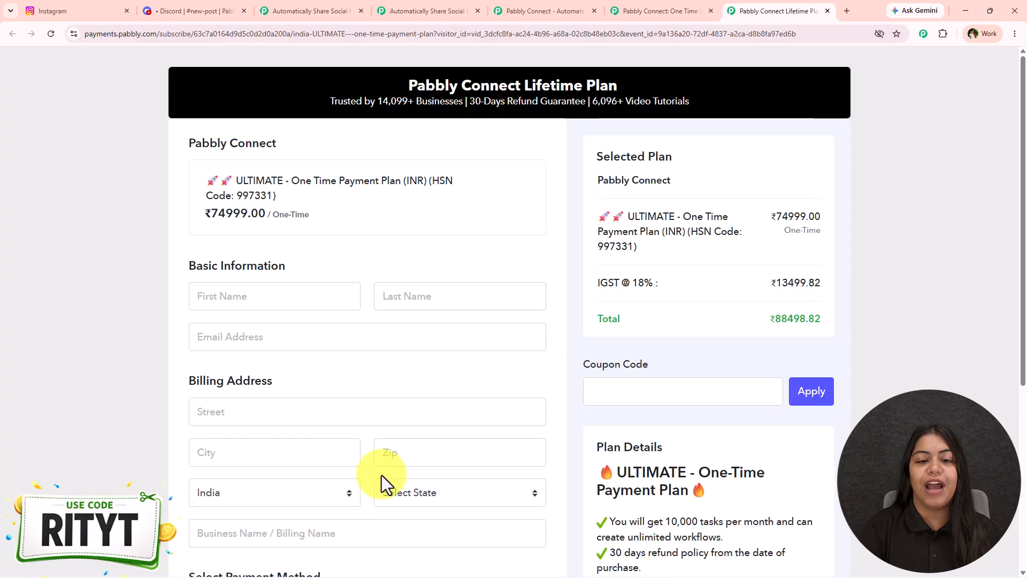
Step: Apply the coupon code RITYT to the Ultimate plan order and check the discount line
{"action": "left_click", "coordinate": [650, 407]}
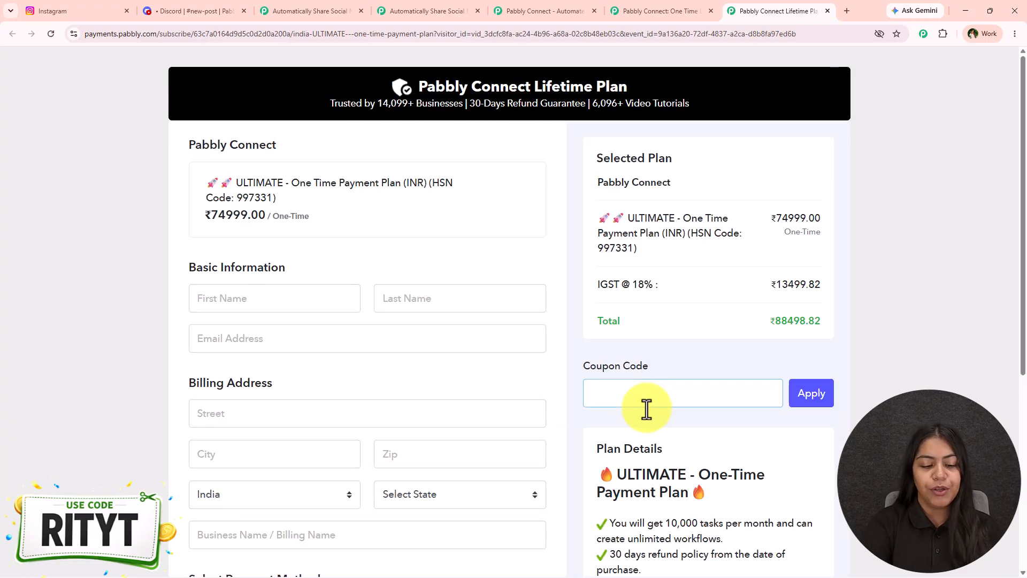
{"action": "key", "text": "Return"}
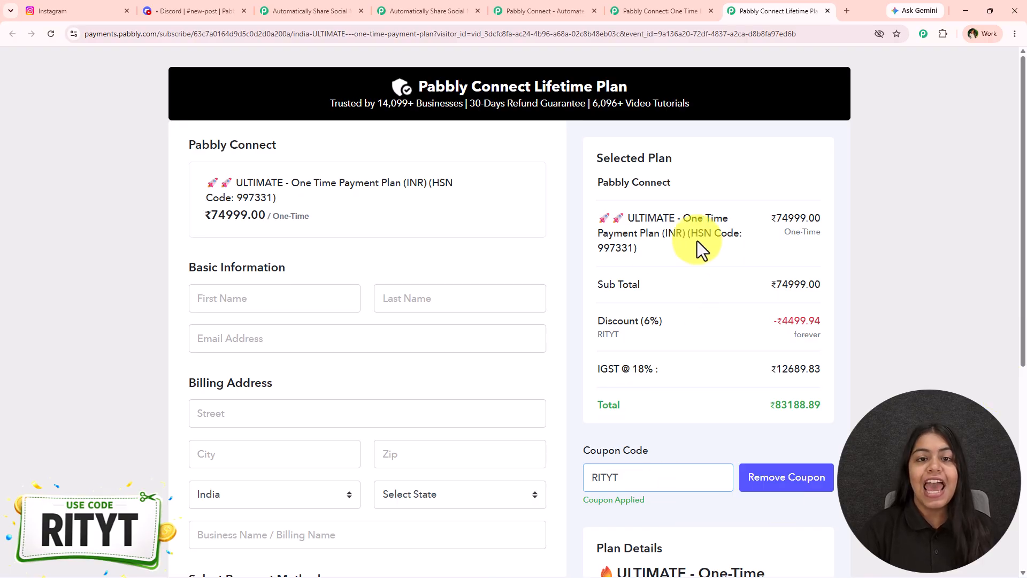
{"action": "left_click_drag", "start_coordinate": [665, 322], "coordinate": [594, 319]}
{"action": "left_click", "coordinate": [644, 319]}
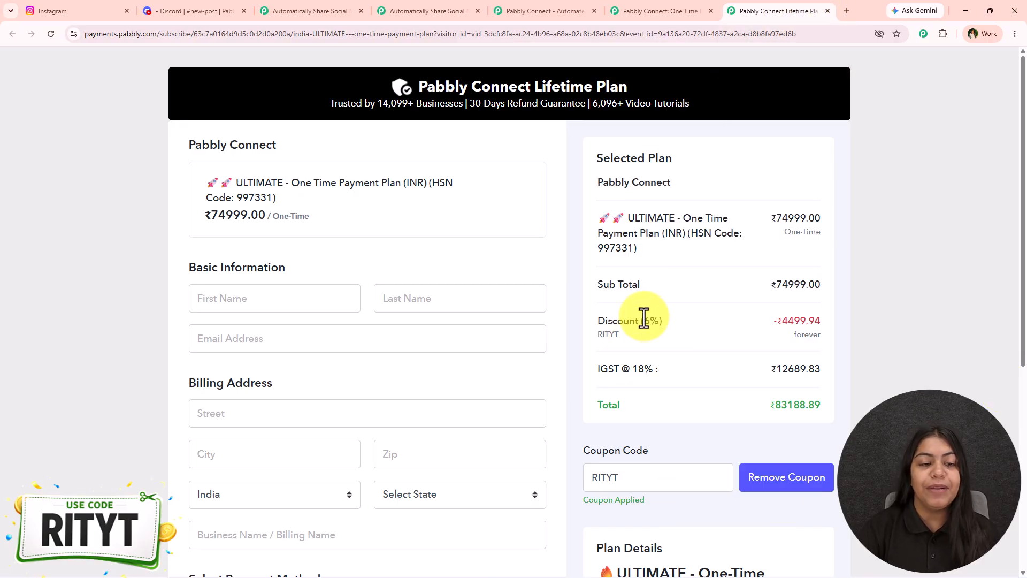
Step: Compare the features of the one-time plans, and close the checkout, pricing and product pages to return to the workflow
{"action": "left_click", "coordinate": [827, 12]}
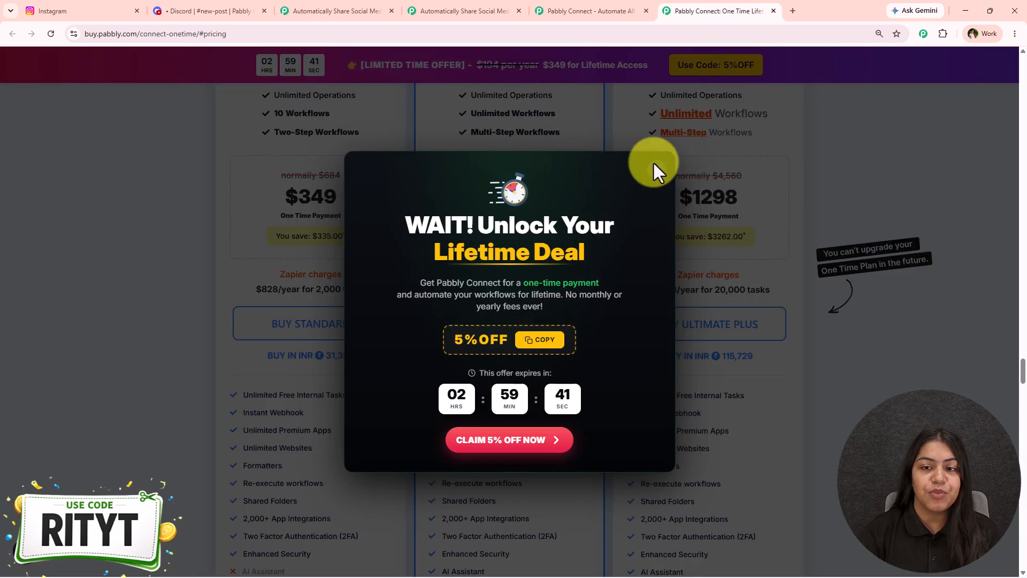
{"action": "left_click", "coordinate": [657, 170]}
{"action": "scroll", "coordinate": [569, 289], "scroll_direction": "down", "scroll_amount": 6}
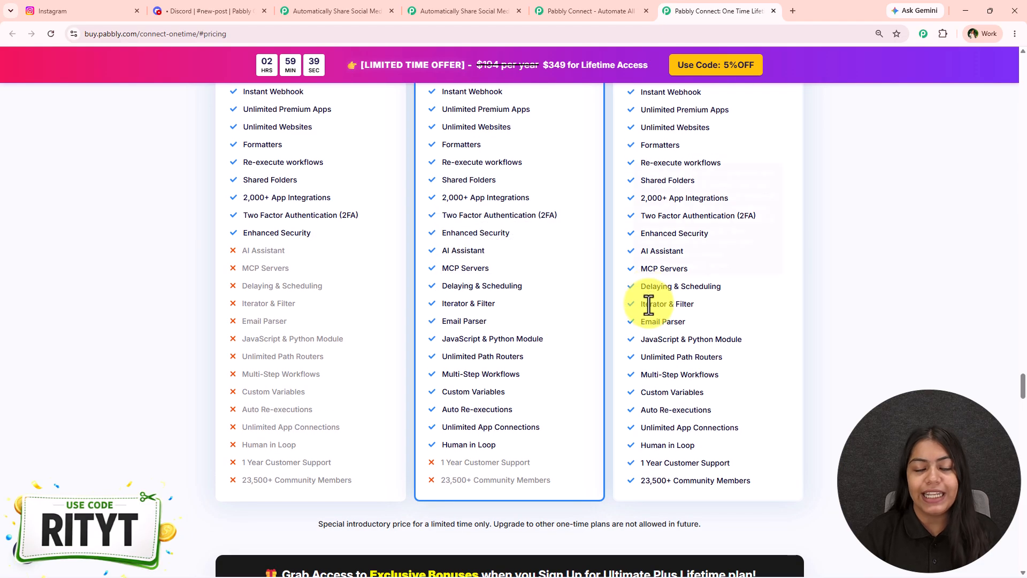
{"action": "scroll", "coordinate": [550, 378], "scroll_direction": "up", "scroll_amount": 3}
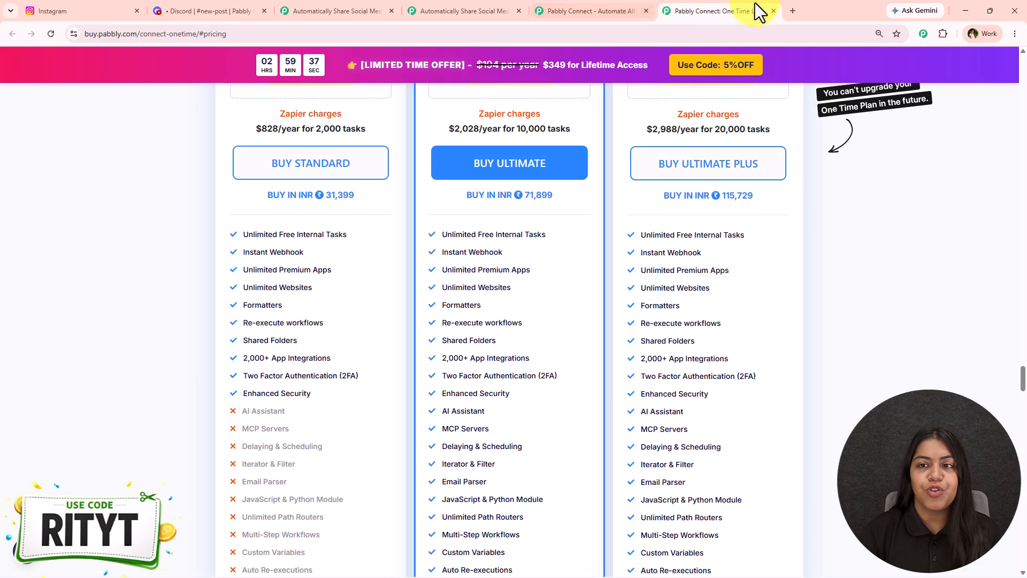
{"action": "left_click", "coordinate": [772, 11]}
{"action": "left_click", "coordinate": [648, 11]}
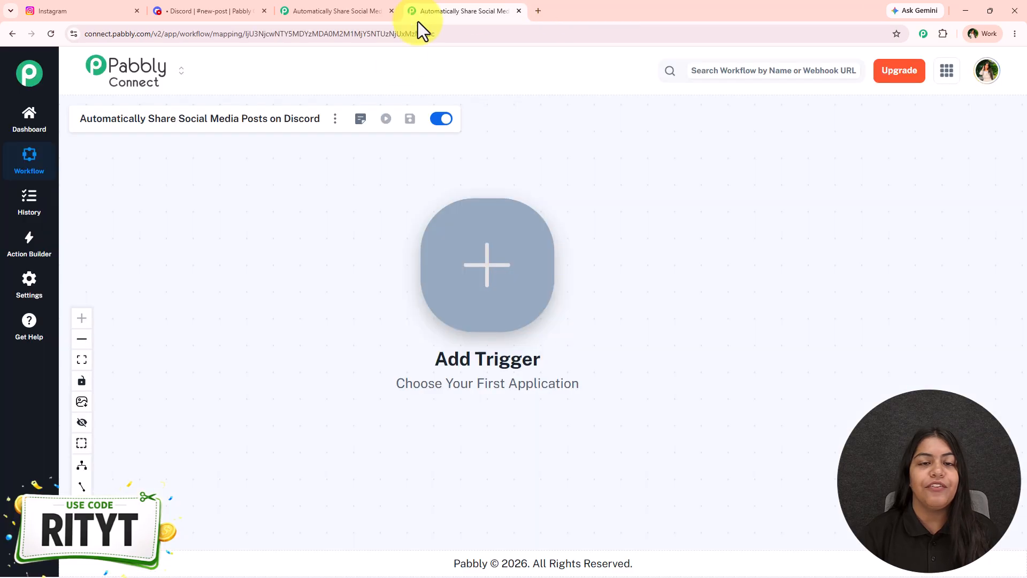
Step: Set the workflow trigger to Instagram for Business with the event New Media Posted in My Account
{"action": "left_click_drag", "start_coordinate": [718, 249], "coordinate": [744, 260]}
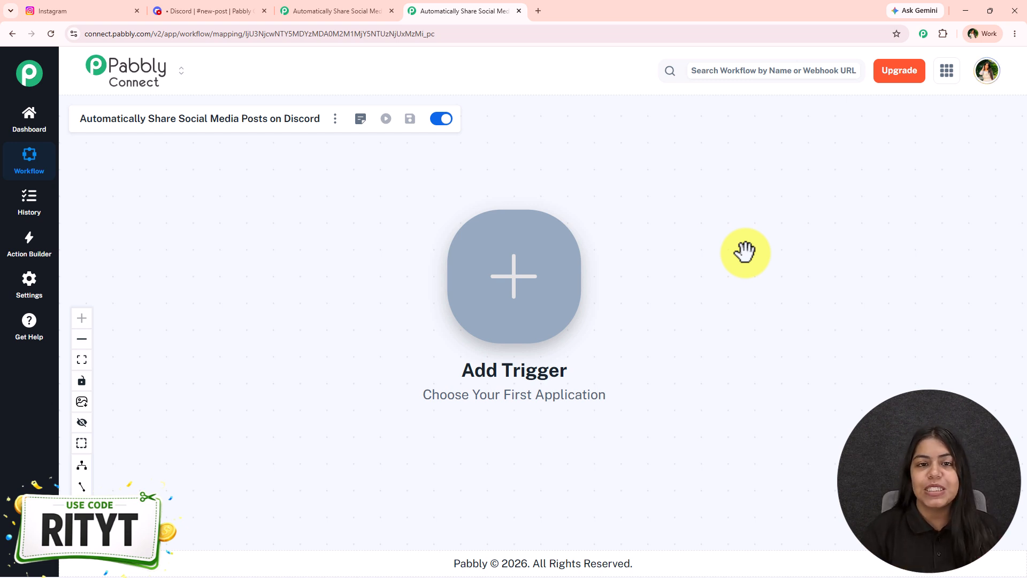
{"action": "left_click_drag", "start_coordinate": [744, 249], "coordinate": [452, 234]}
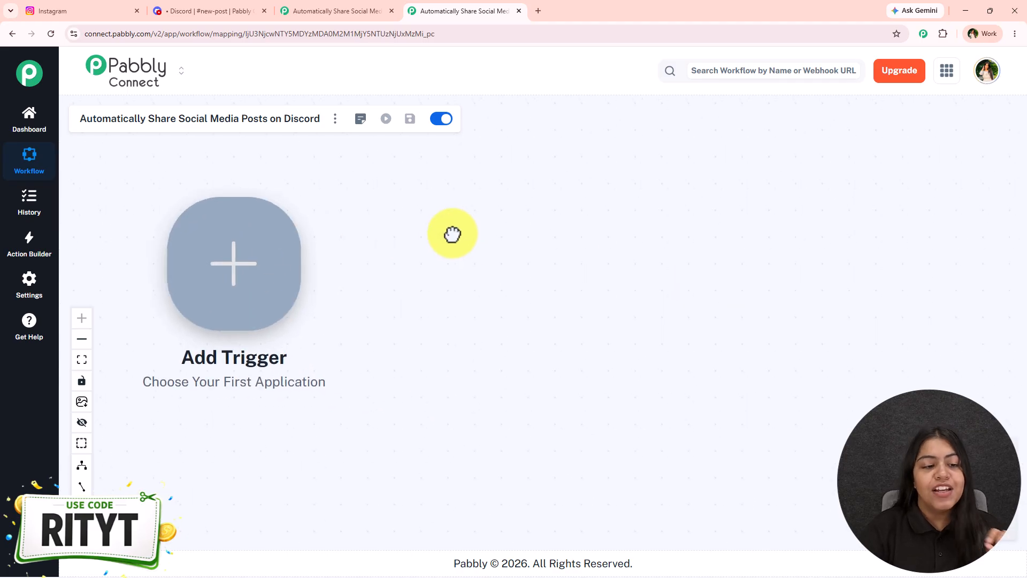
{"action": "left_click", "coordinate": [189, 272]}
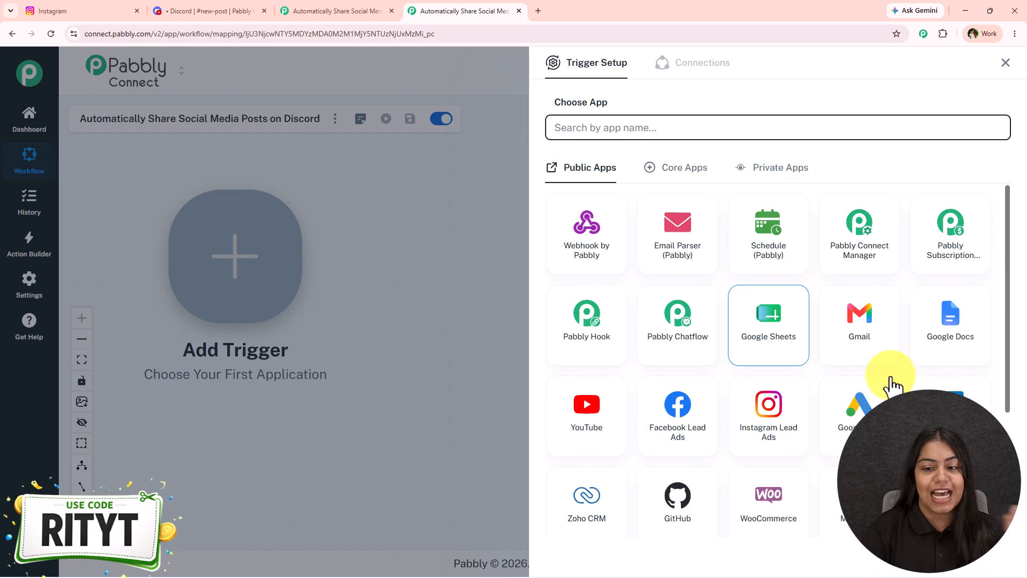
{"action": "left_click", "coordinate": [828, 126]}
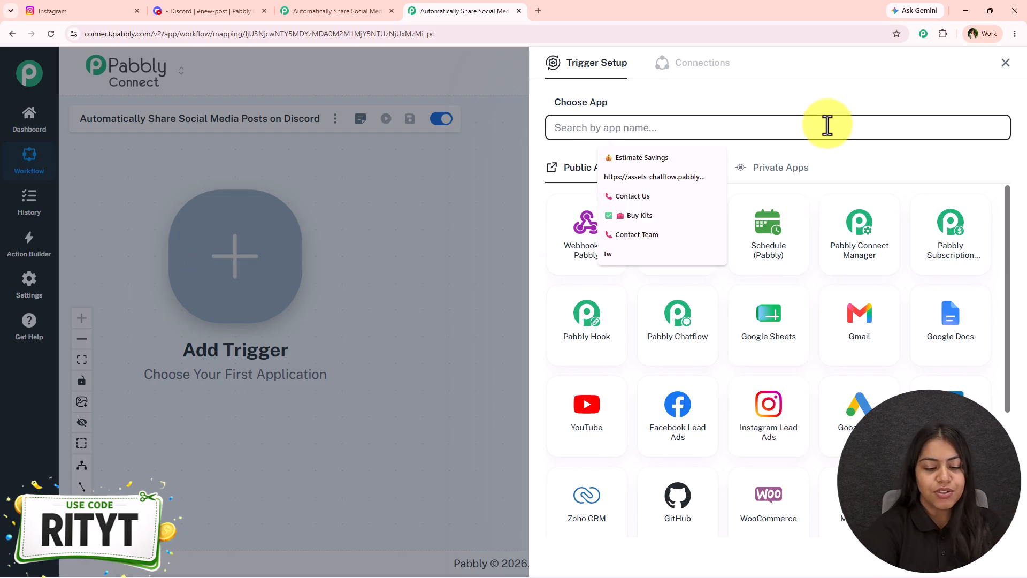
{"action": "type", "text": "Insta"}
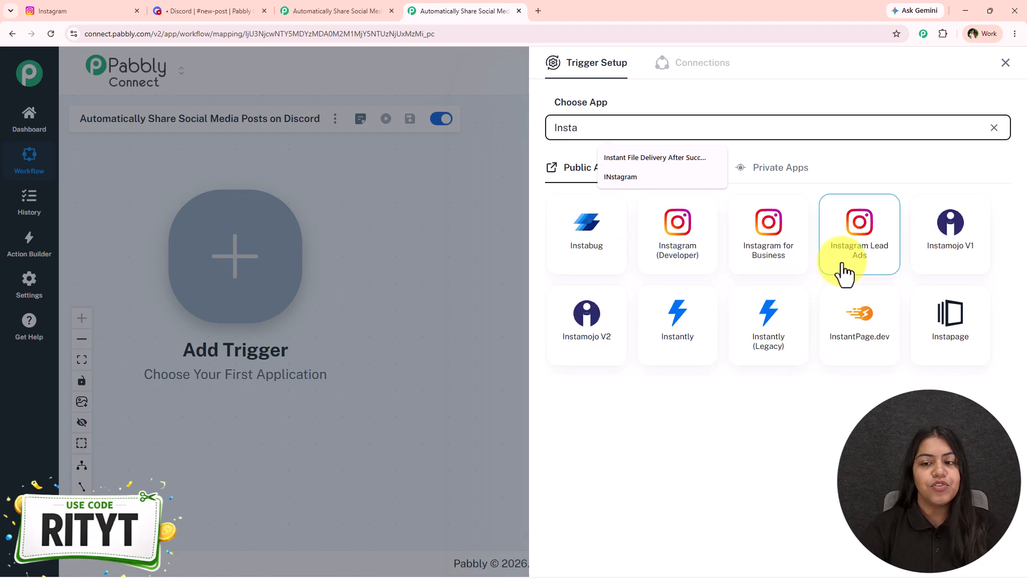
{"action": "left_click", "coordinate": [769, 262]}
{"action": "left_click", "coordinate": [764, 182]}
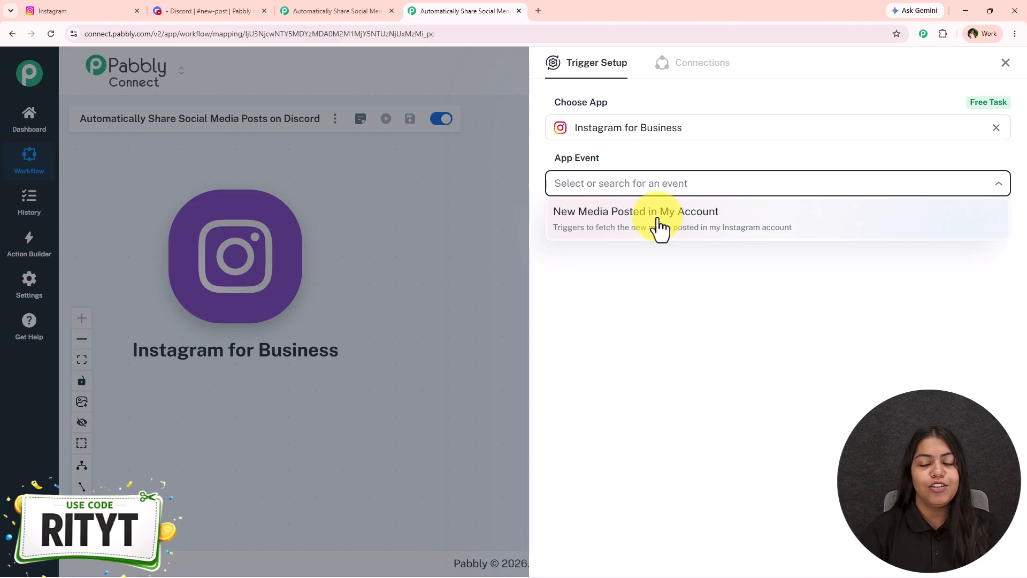
{"action": "left_click", "coordinate": [660, 228]}
Step: Add a new Instagram for Business connection and authorise it with the previously used Facebook login
{"action": "left_click", "coordinate": [593, 229]}
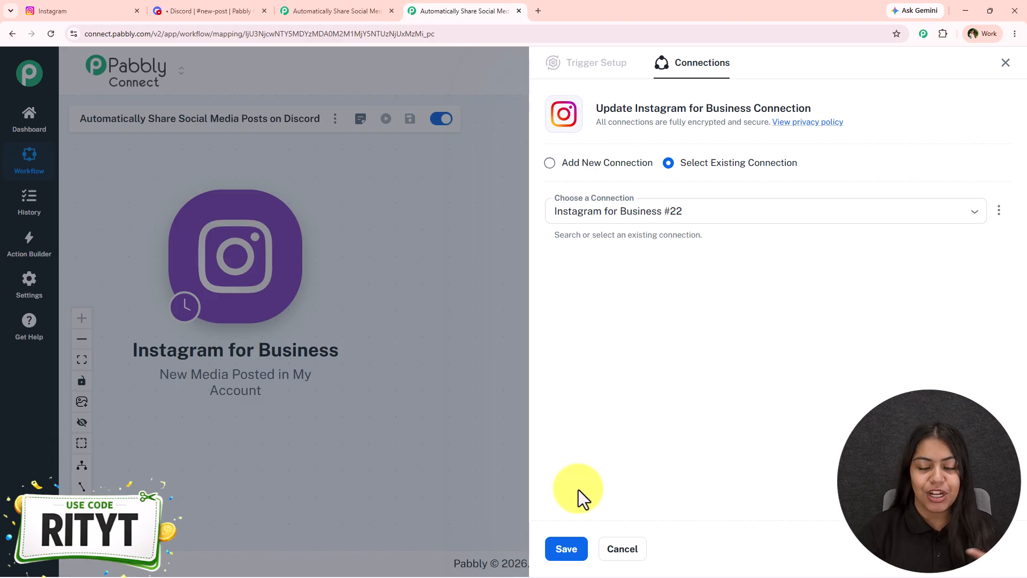
{"action": "left_click", "coordinate": [568, 164]}
{"action": "left_click", "coordinate": [587, 291]}
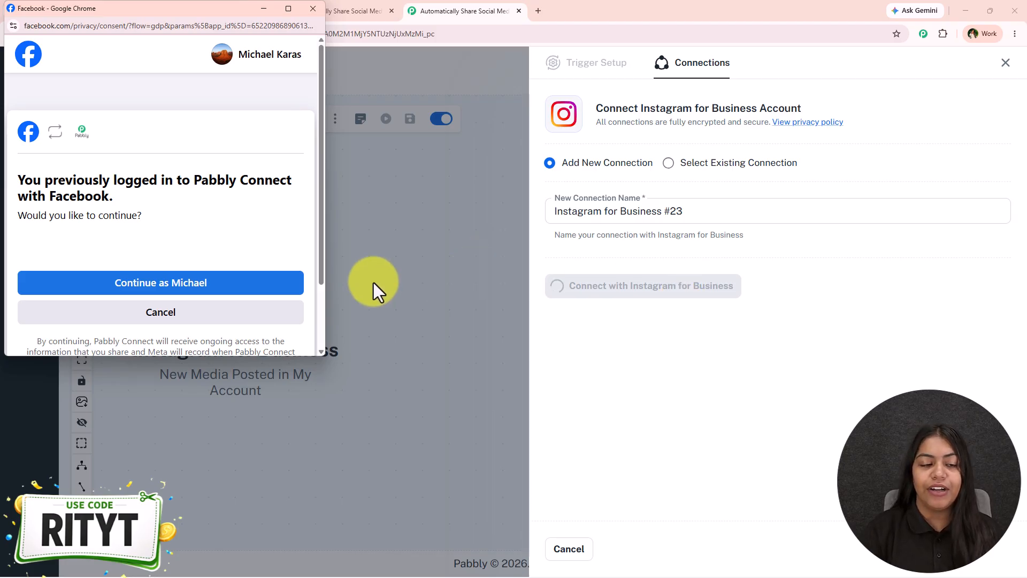
{"action": "left_click", "coordinate": [196, 292]}
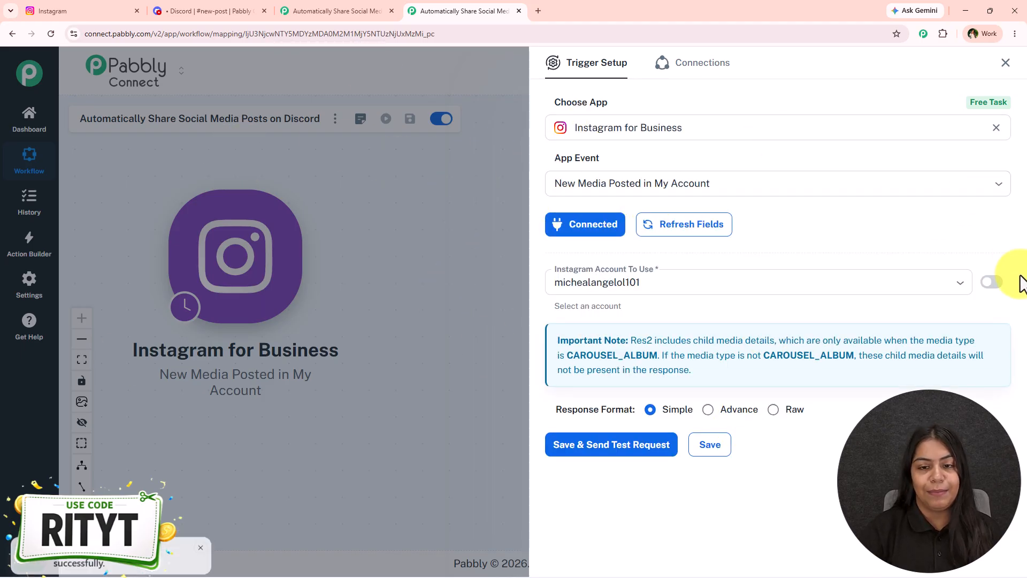
Step: Check the Instagram account used by the trigger, then save it and send a test request in Simple response format
{"action": "left_click", "coordinate": [554, 291]}
{"action": "left_click", "coordinate": [630, 313]}
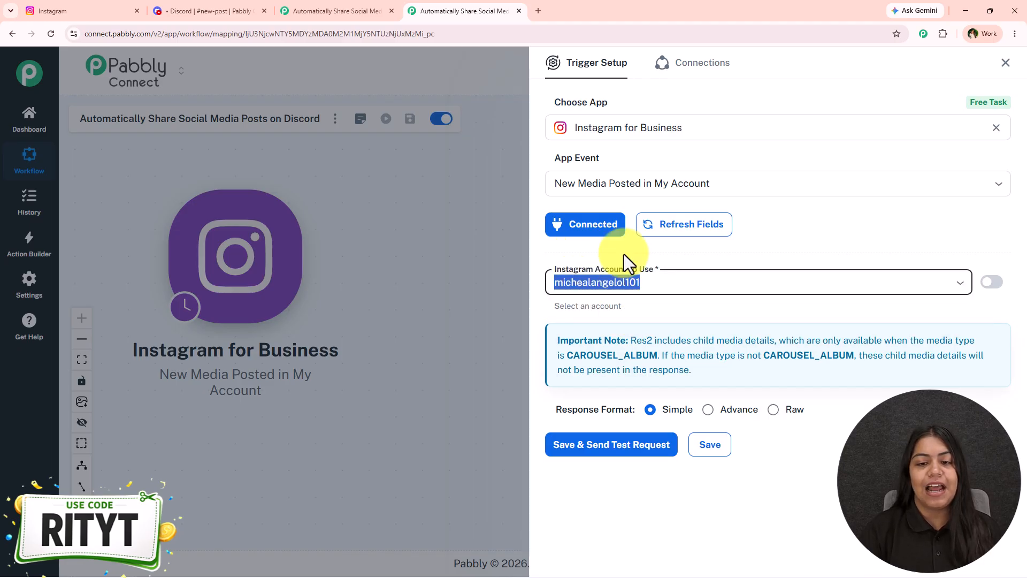
{"action": "left_click", "coordinate": [580, 452]}
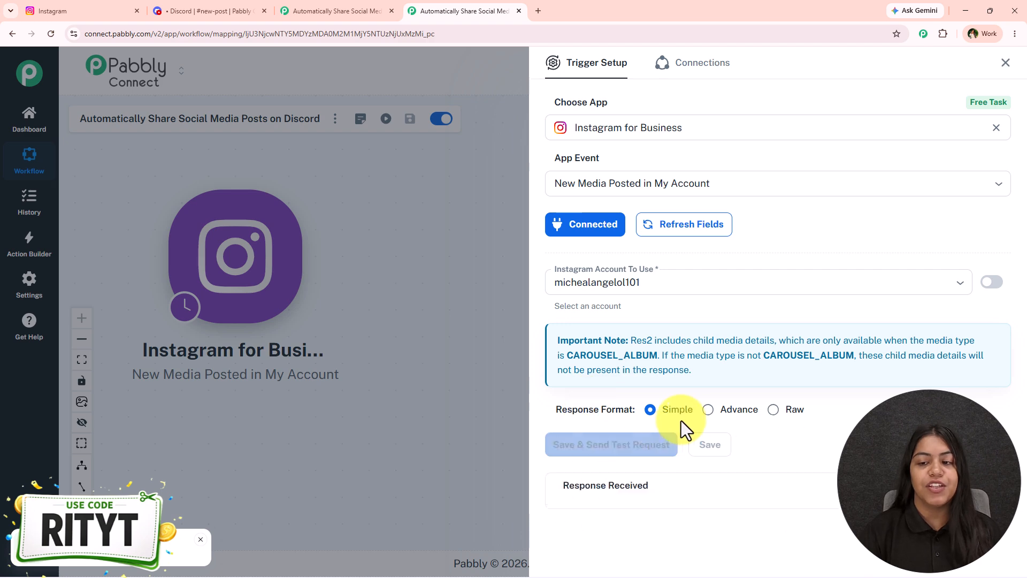
Step: Examine the trigger's test response, including the media URL, permalink, shortcode and caption fields
{"action": "scroll", "coordinate": [688, 361], "scroll_direction": "down", "scroll_amount": 4}
{"action": "scroll", "coordinate": [690, 364], "scroll_direction": "down", "scroll_amount": 2}
{"action": "scroll", "coordinate": [693, 385], "scroll_direction": "down", "scroll_amount": 3}
{"action": "scroll", "coordinate": [695, 396], "scroll_direction": "down", "scroll_amount": 3}
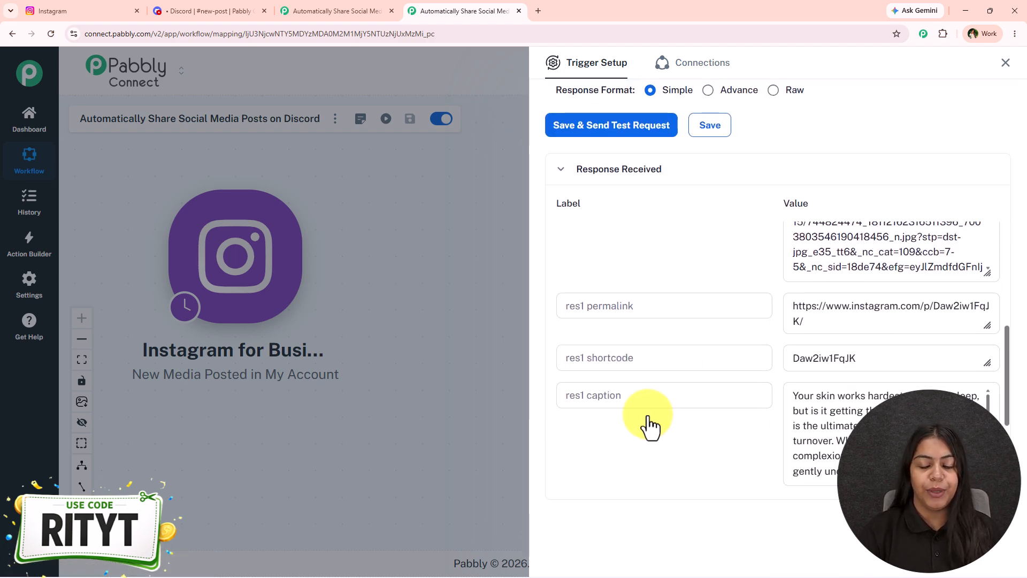
{"action": "scroll", "coordinate": [835, 390], "scroll_direction": "up", "scroll_amount": 2}
{"action": "left_click_drag", "start_coordinate": [878, 394], "coordinate": [752, 351]}
{"action": "left_click", "coordinate": [748, 348]}
{"action": "scroll", "coordinate": [746, 347], "scroll_direction": "up", "scroll_amount": 4}
{"action": "scroll", "coordinate": [746, 343], "scroll_direction": "down", "scroll_amount": 7}
{"action": "scroll", "coordinate": [760, 375], "scroll_direction": "up", "scroll_amount": 4}
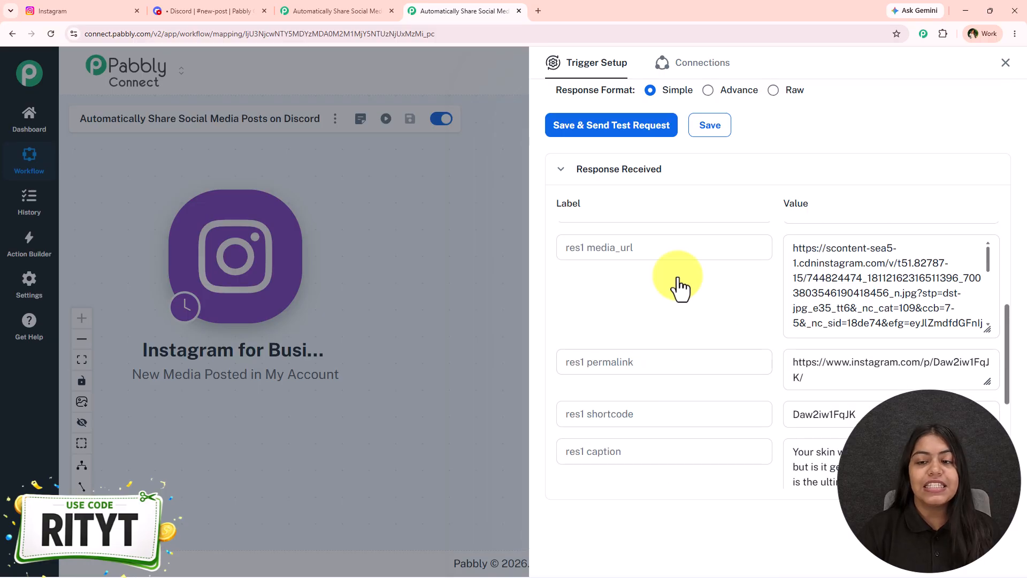
Step: Compare the newest post on the Instagram profile with the received response, and leave the trigger setup
{"action": "left_click", "coordinate": [129, 11]}
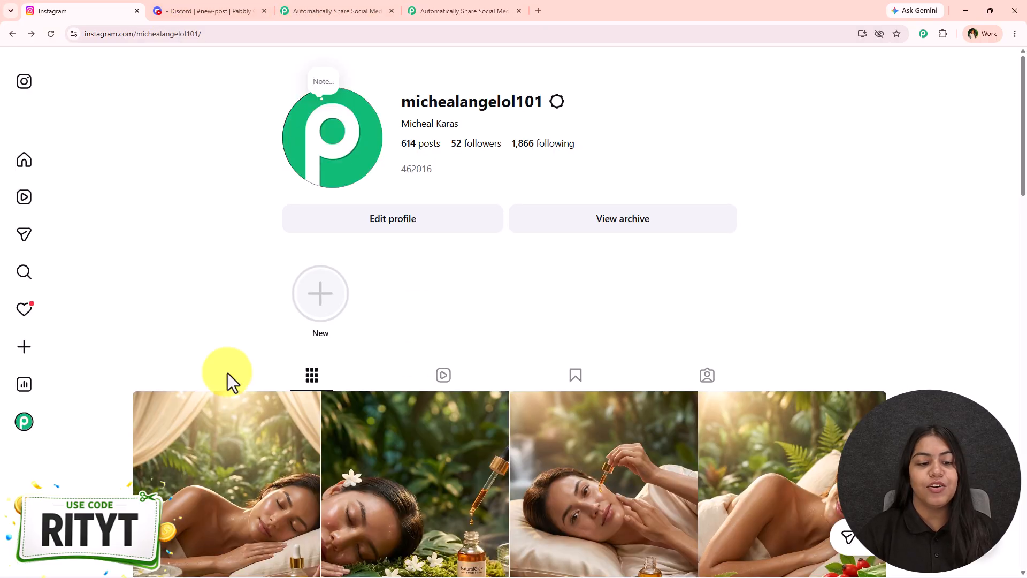
{"action": "left_click", "coordinate": [225, 425]}
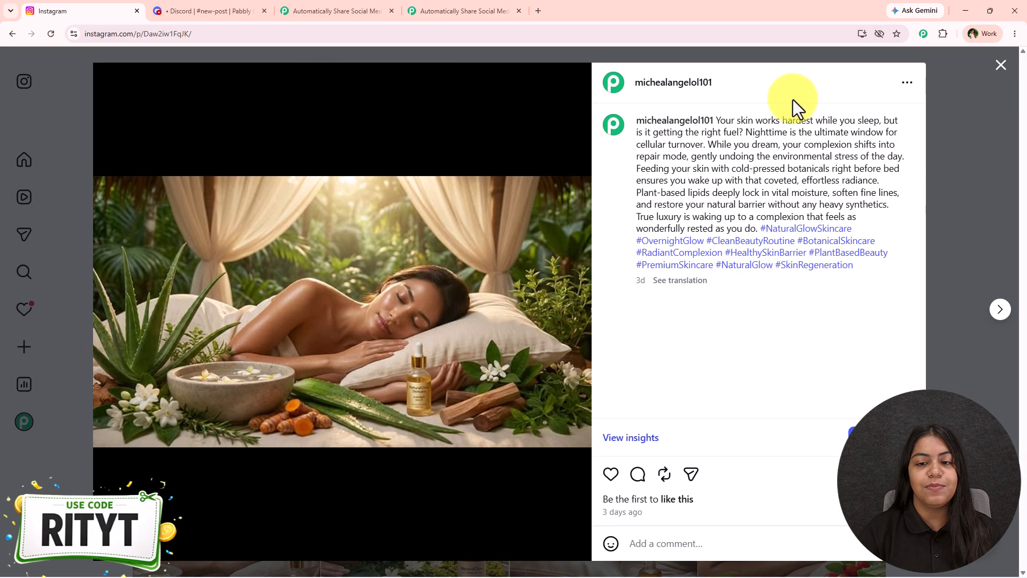
{"action": "left_click", "coordinate": [440, 2]}
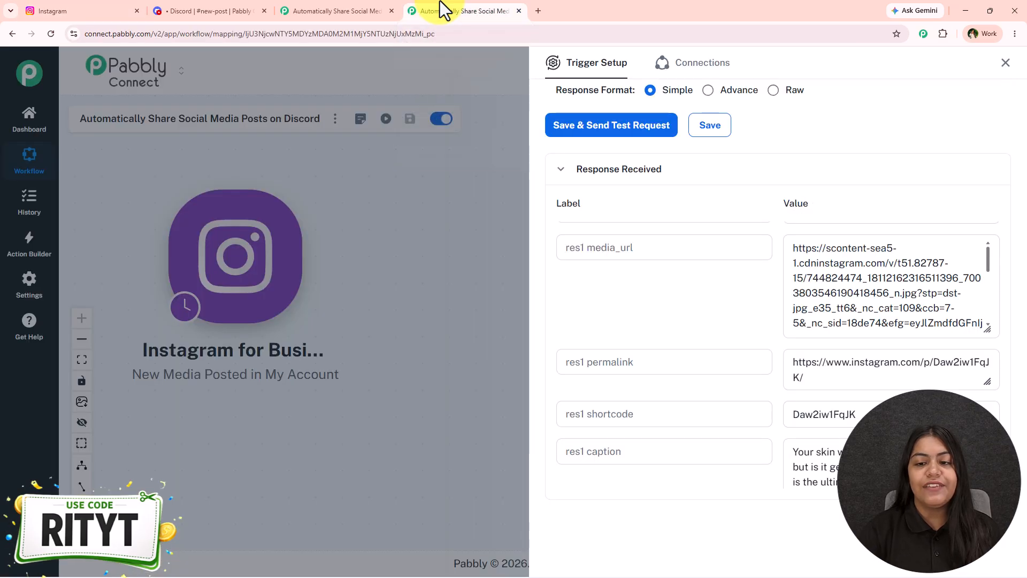
{"action": "scroll", "coordinate": [829, 396], "scroll_direction": "up", "scroll_amount": 5}
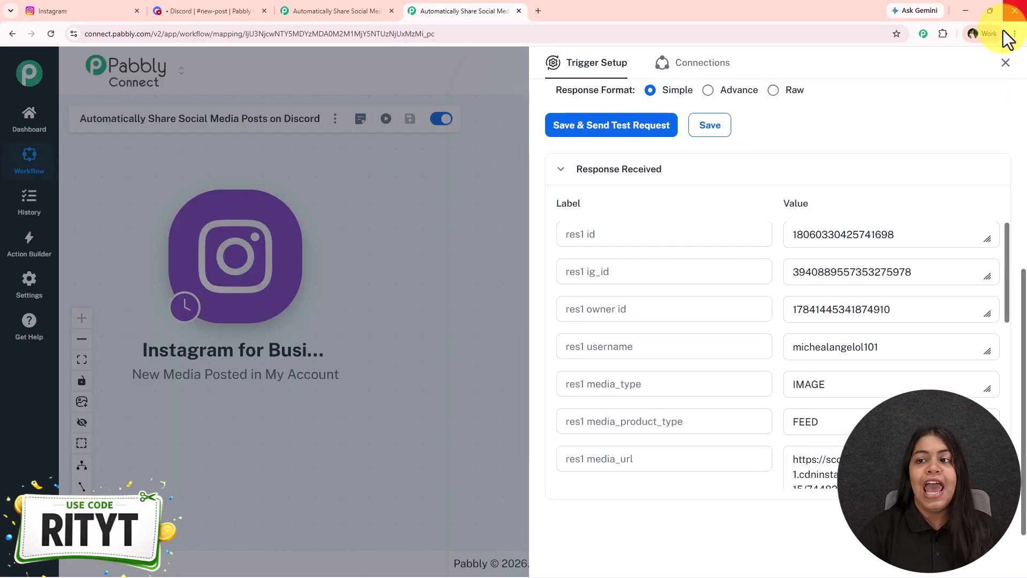
{"action": "left_click", "coordinate": [288, 382]}
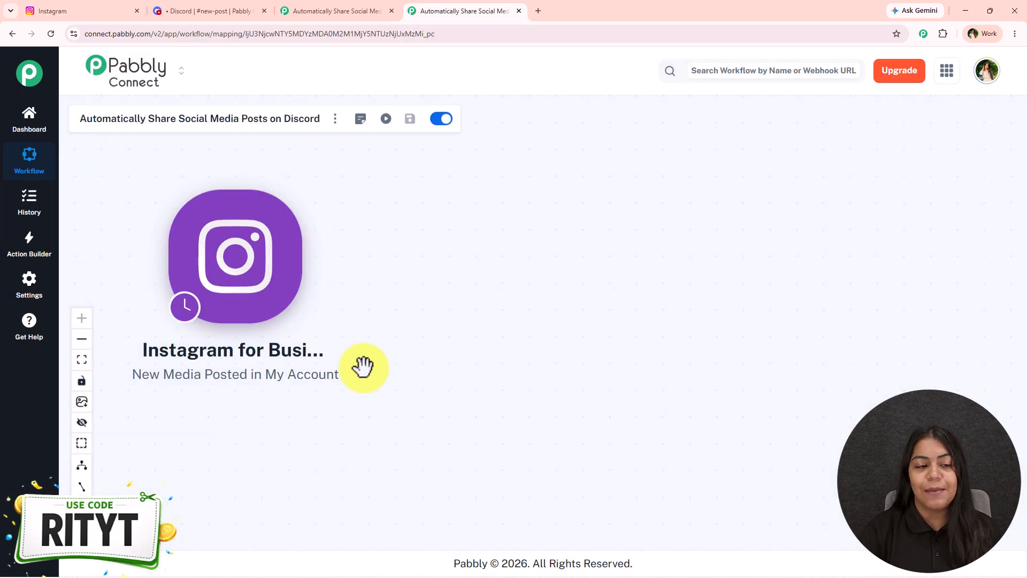
Step: Set the Instagram trigger's time to Check every 10 minutes
{"action": "mouse_move", "coordinate": [535, 389]}
{"action": "left_mouse_down"}
{"action": "mouse_move", "coordinate": [585, 398]}
{"action": "mouse_move", "coordinate": [388, 357]}
{"action": "mouse_move", "coordinate": [589, 401]}
{"action": "mouse_move", "coordinate": [545, 390]}
{"action": "left_mouse_up"}
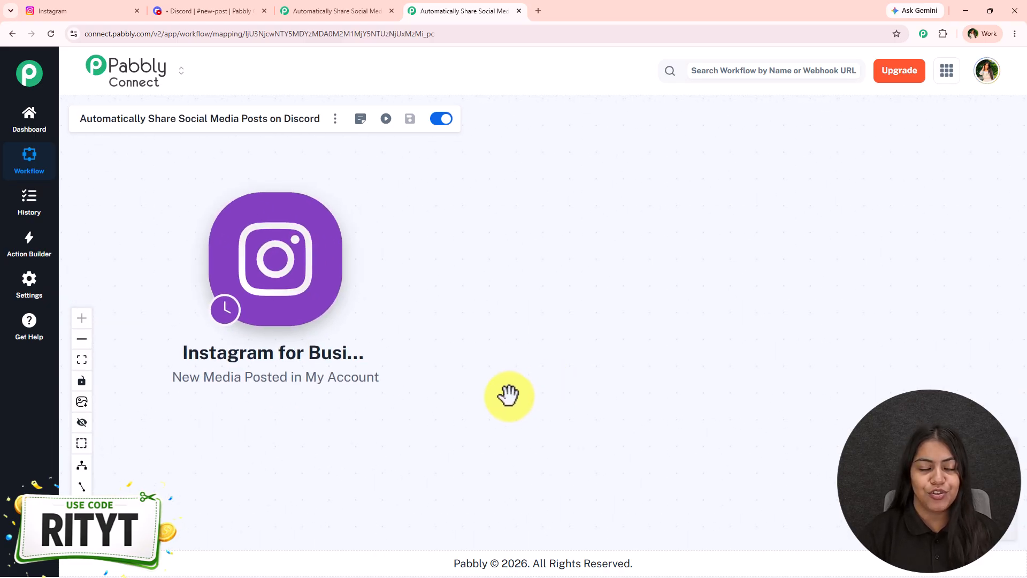
{"action": "mouse_move", "coordinate": [226, 321]}
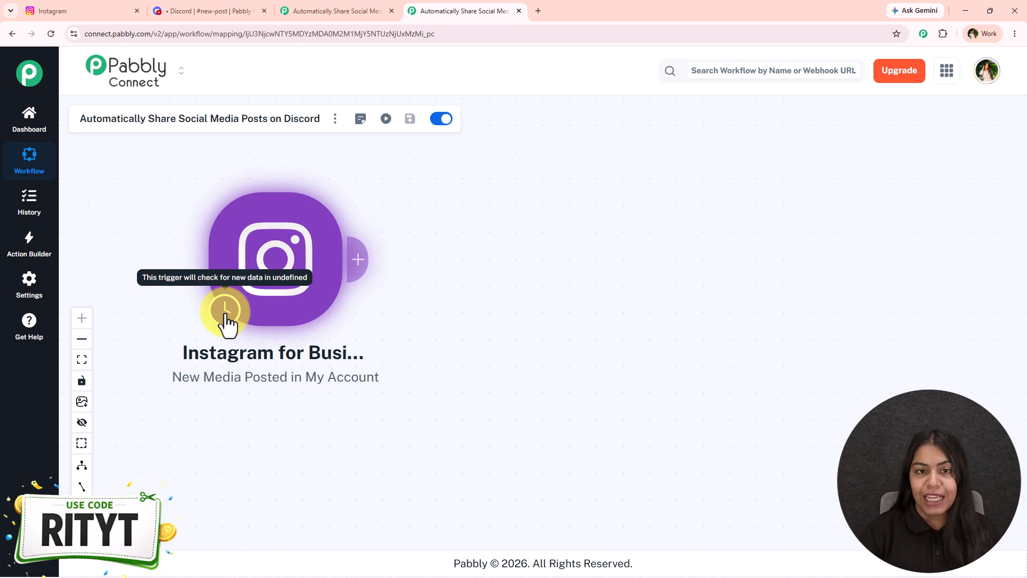
{"action": "left_click", "coordinate": [225, 316]}
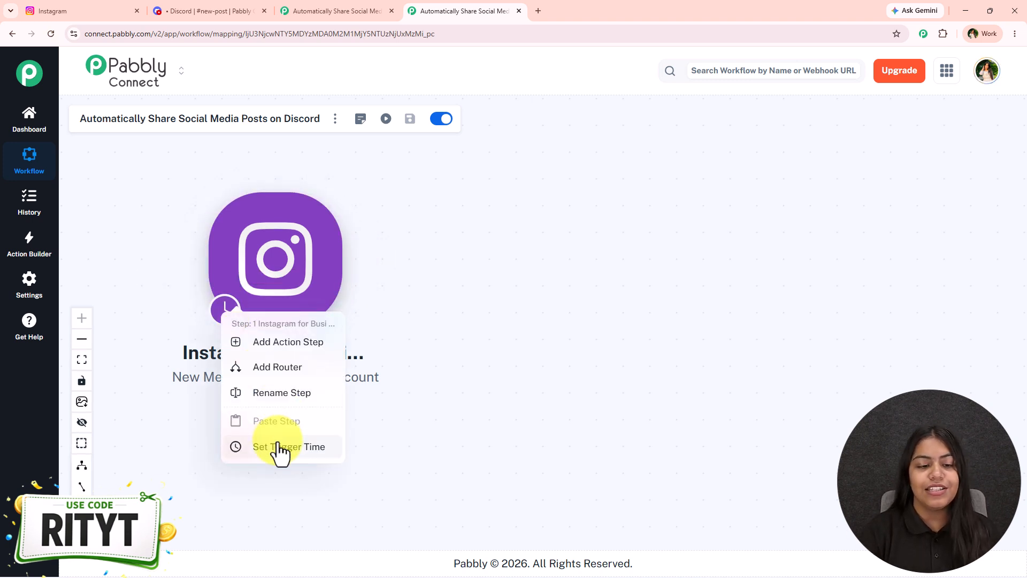
{"action": "left_click", "coordinate": [277, 444]}
{"action": "left_click", "coordinate": [414, 308]}
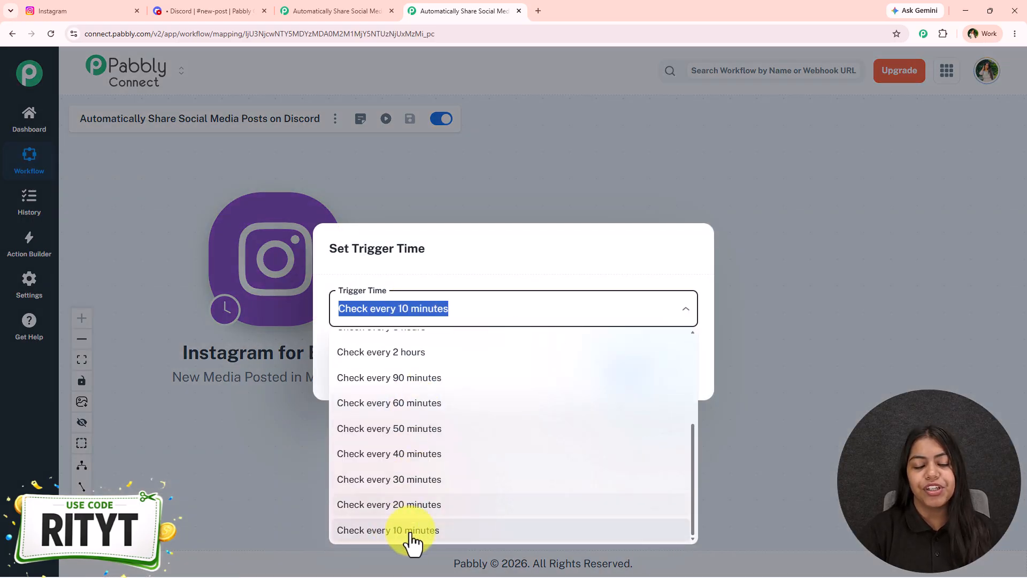
{"action": "scroll", "coordinate": [614, 530], "scroll_direction": "up", "scroll_amount": 5}
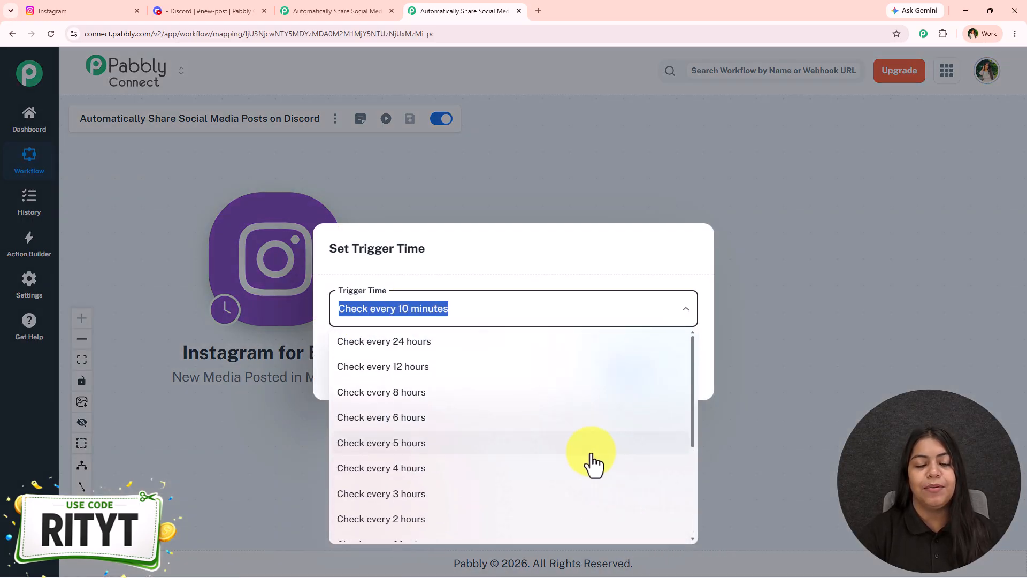
{"action": "scroll", "coordinate": [588, 470], "scroll_direction": "down", "scroll_amount": 5}
{"action": "left_click", "coordinate": [497, 534]}
{"action": "left_click", "coordinate": [624, 372]}
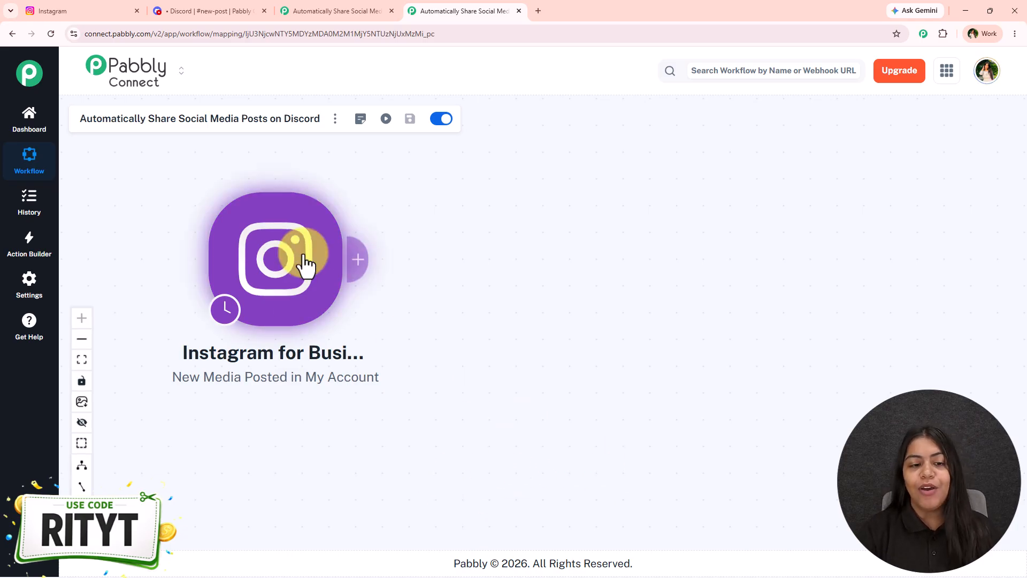
Step: Add a Discord action with the Send Channel Message event after the Instagram trigger, and choose to add a new connection
{"action": "left_click", "coordinate": [352, 261]}
{"action": "type", "text": "Discord"}
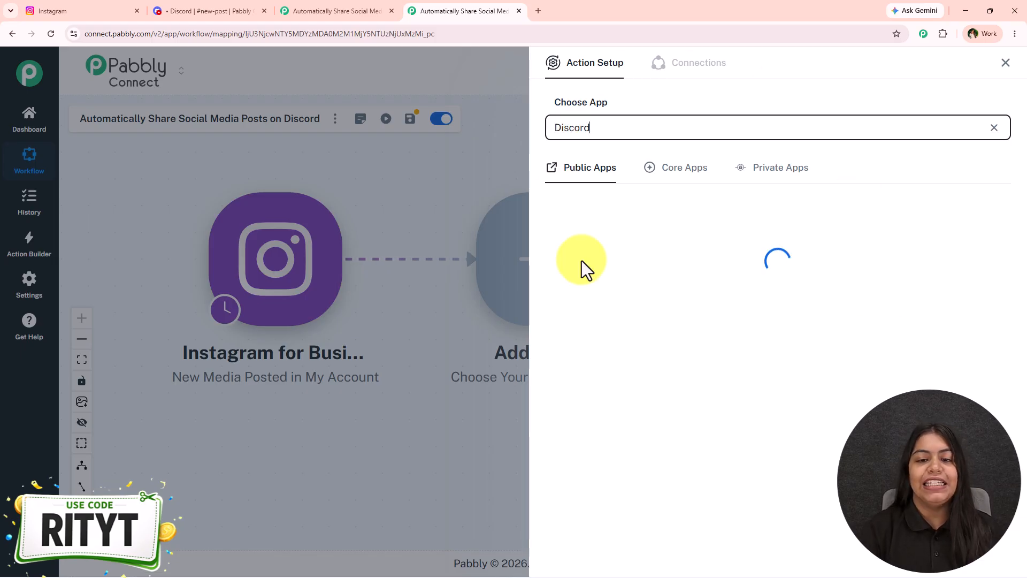
{"action": "left_click", "coordinate": [579, 265]}
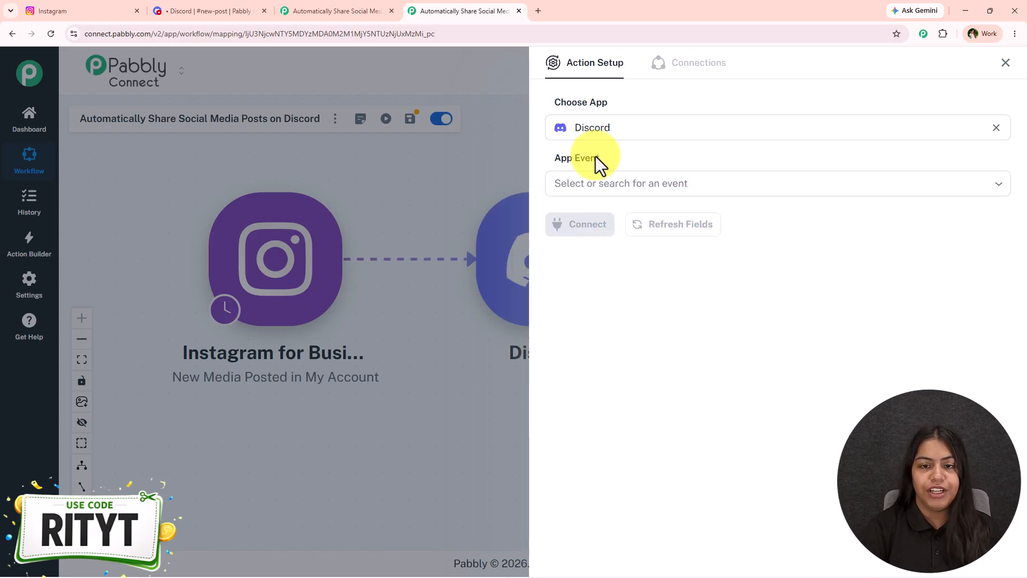
{"action": "left_click", "coordinate": [598, 183]}
{"action": "left_click", "coordinate": [608, 223]}
{"action": "left_click", "coordinate": [569, 231]}
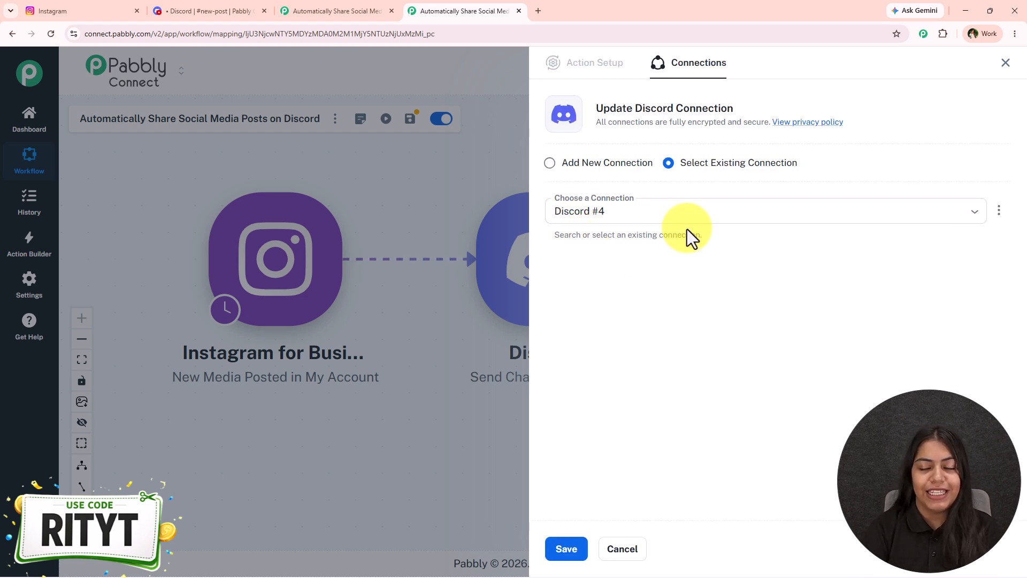
{"action": "left_click_drag", "start_coordinate": [681, 163], "coordinate": [860, 162]}
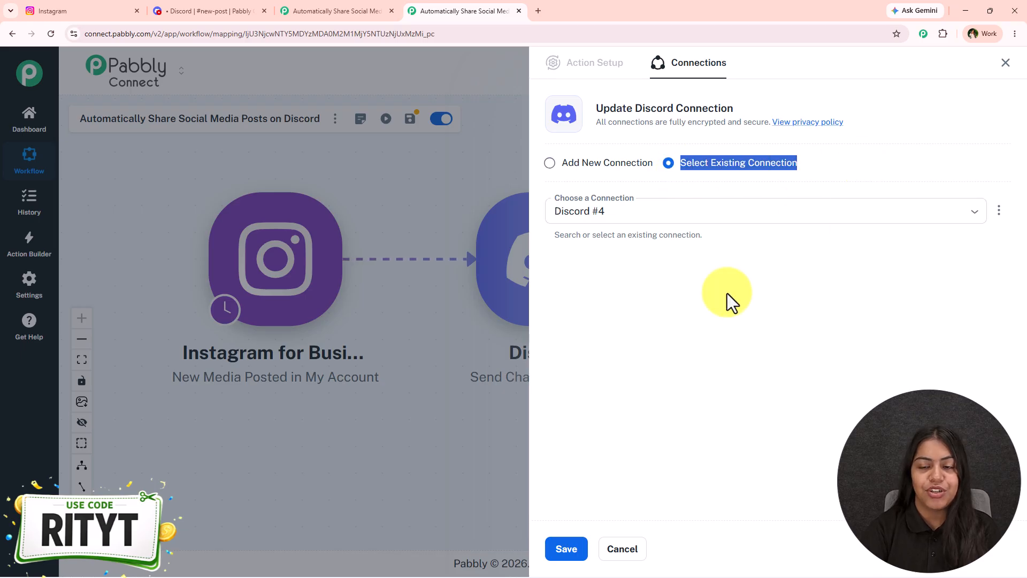
{"action": "left_click", "coordinate": [583, 164]}
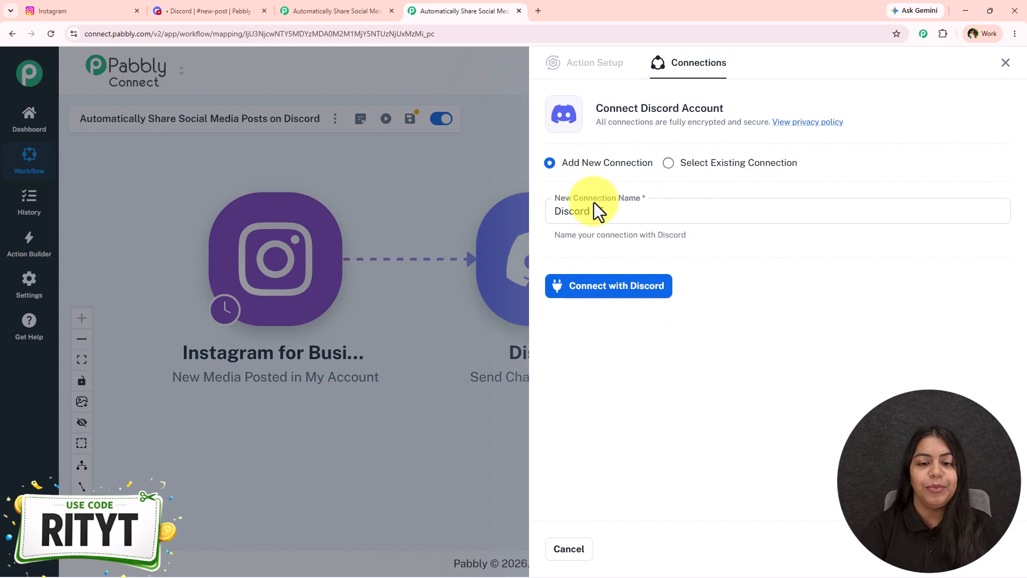
{"action": "left_click", "coordinate": [571, 288]}
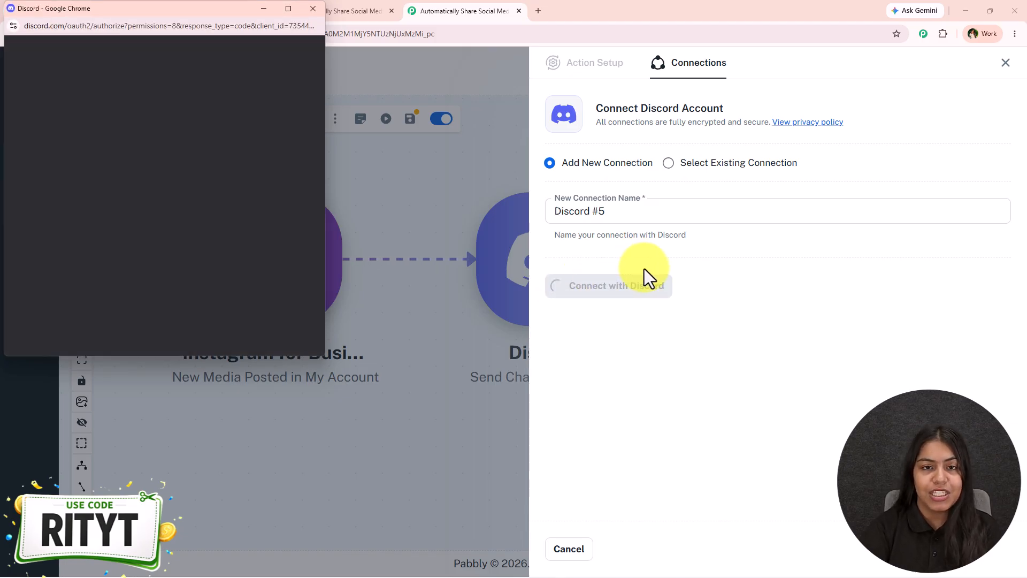
{"action": "scroll", "coordinate": [115, 274], "scroll_direction": "down", "scroll_amount": 6}
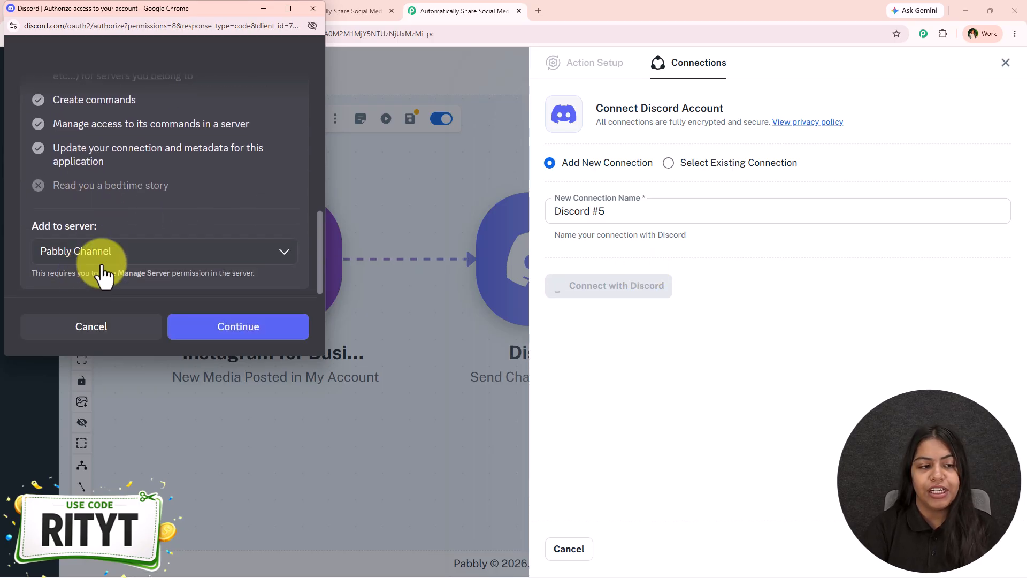
{"action": "left_click_drag", "start_coordinate": [209, 8], "coordinate": [275, 78]}
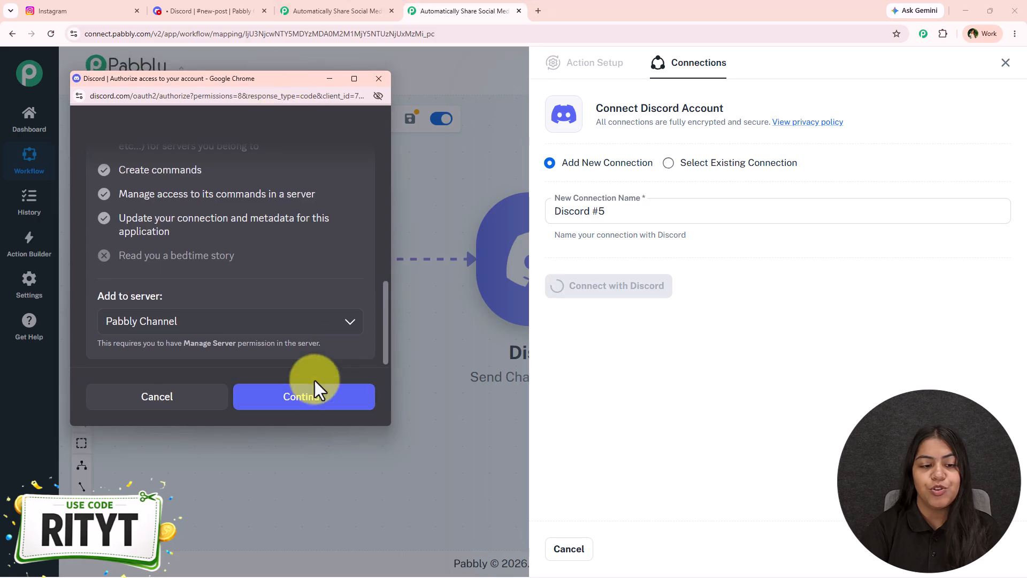
{"action": "left_click", "coordinate": [379, 79]}
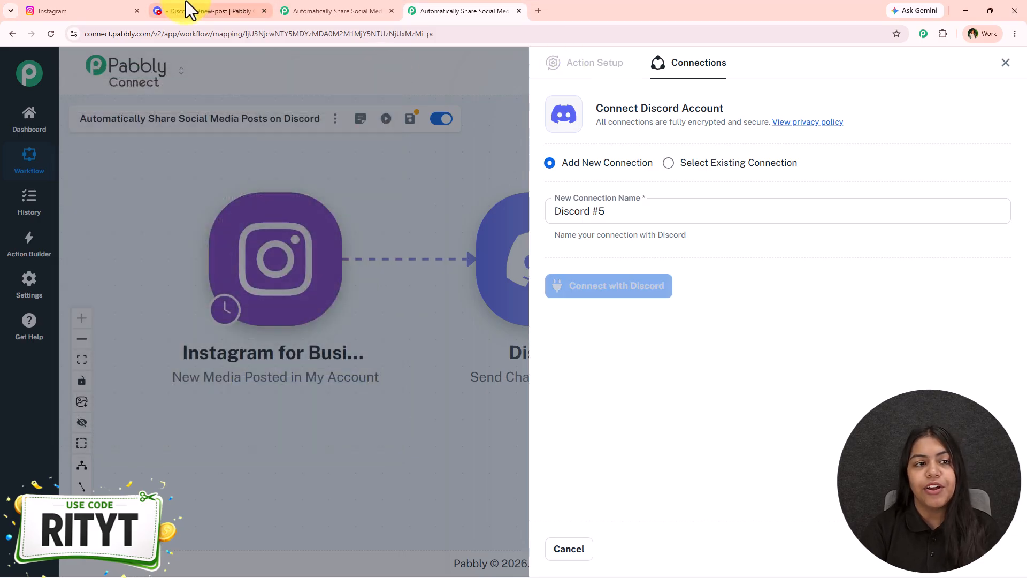
Step: Check in Discord which server contains the new-post channel, and return to the workflow's Discord connection setup
{"action": "left_click", "coordinate": [186, 1]}
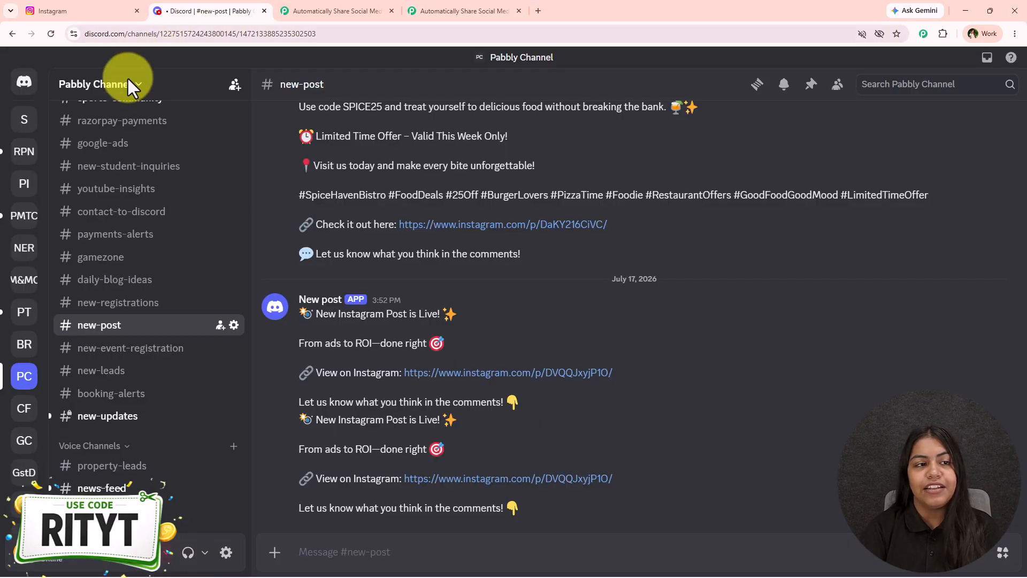
{"action": "left_click", "coordinate": [83, 88]}
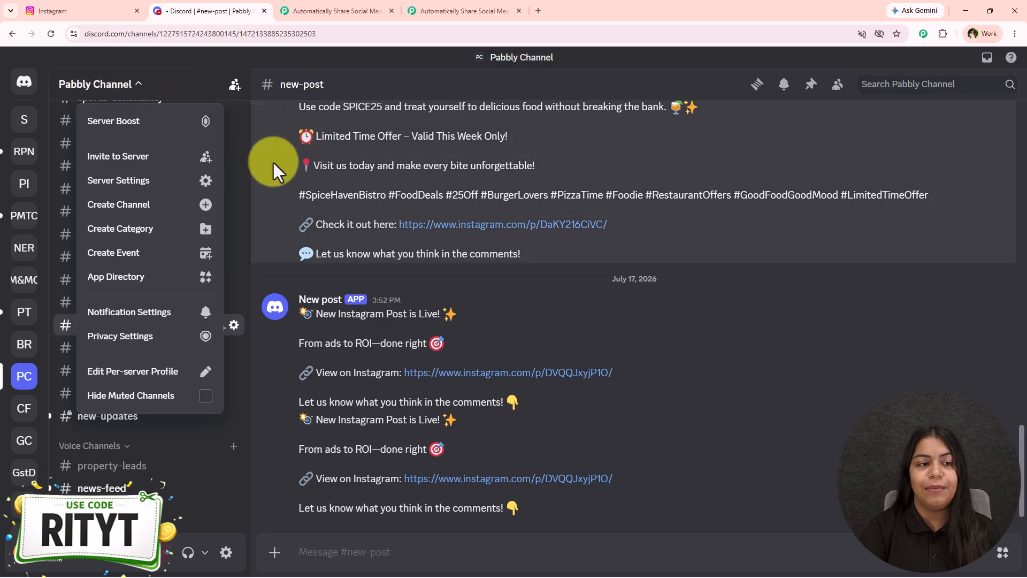
{"action": "left_click", "coordinate": [461, 3]}
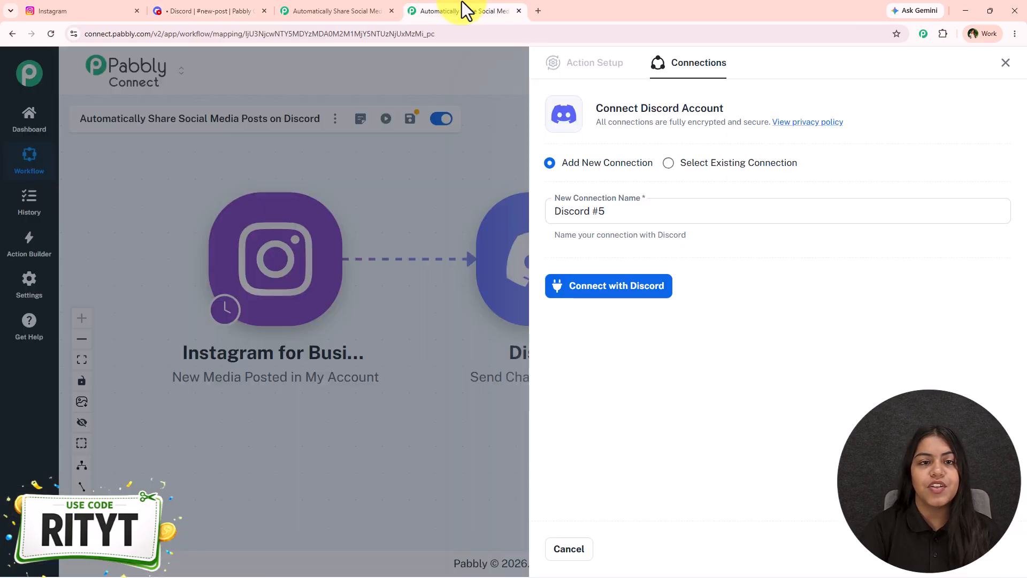
Step: Connect the Discord account under the connection name Discord #5, authorizing access to the Pabbly Channel server
{"action": "left_click", "coordinate": [621, 288]}
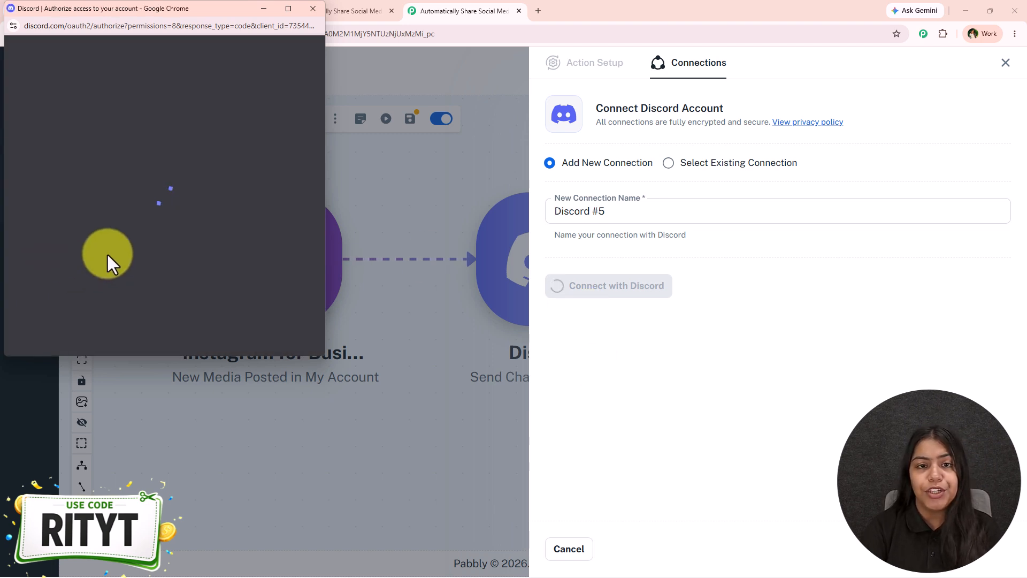
{"action": "scroll", "coordinate": [124, 235], "scroll_direction": "down", "scroll_amount": 6}
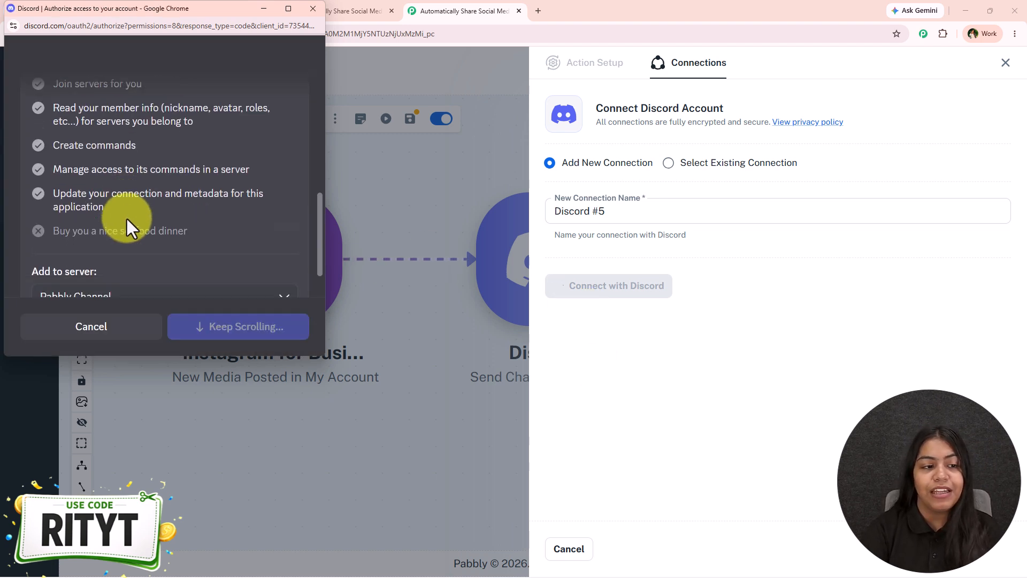
{"action": "left_click", "coordinate": [142, 254]}
{"action": "left_click", "coordinate": [134, 272]}
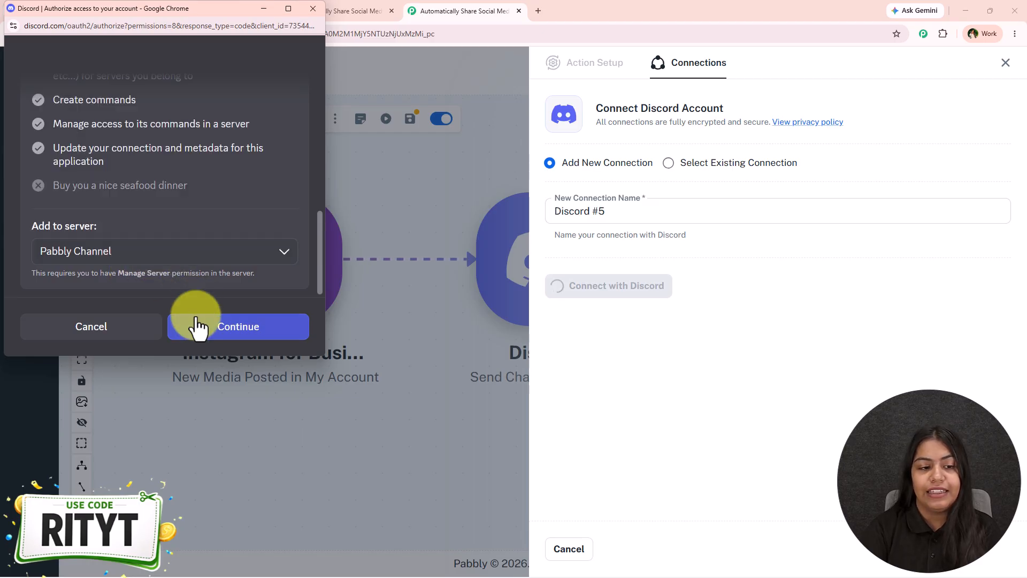
{"action": "left_click", "coordinate": [194, 325]}
{"action": "left_click", "coordinate": [205, 332]}
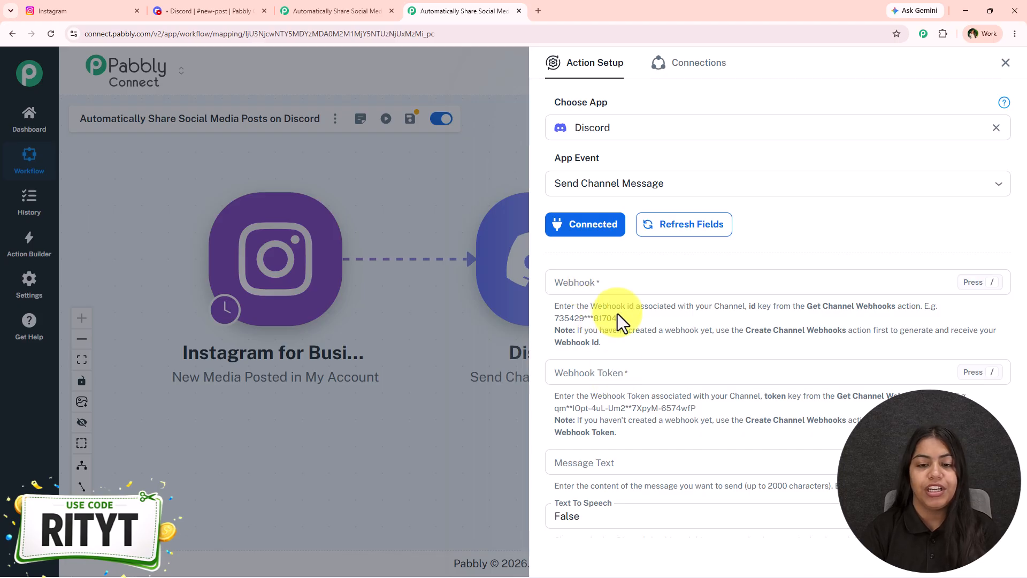
Step: Switch to Discord and create a new webhook in the new-post channel's integration settings
{"action": "left_click", "coordinate": [219, 10]}
{"action": "left_click", "coordinate": [250, 333]}
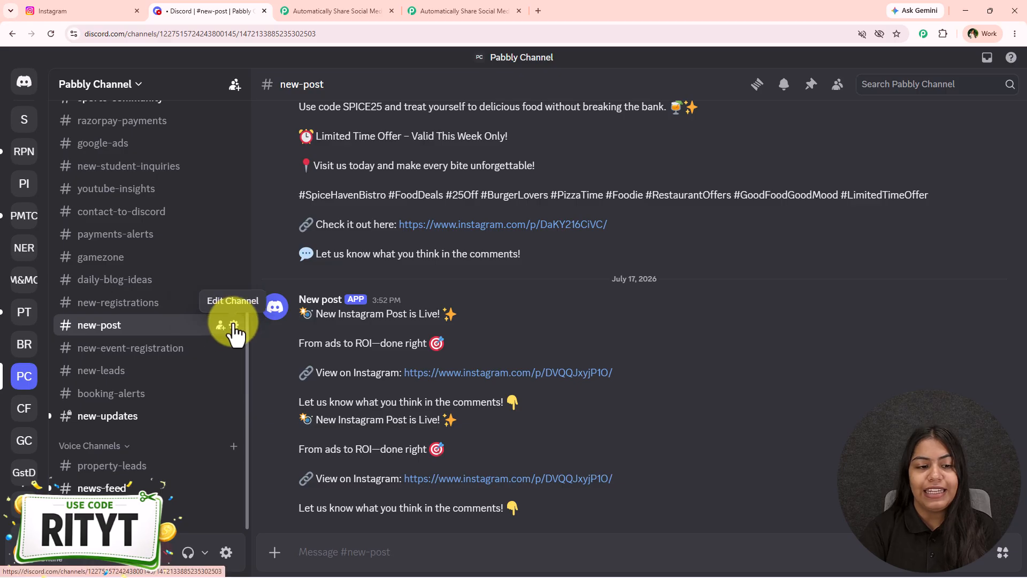
{"action": "left_click", "coordinate": [234, 325]}
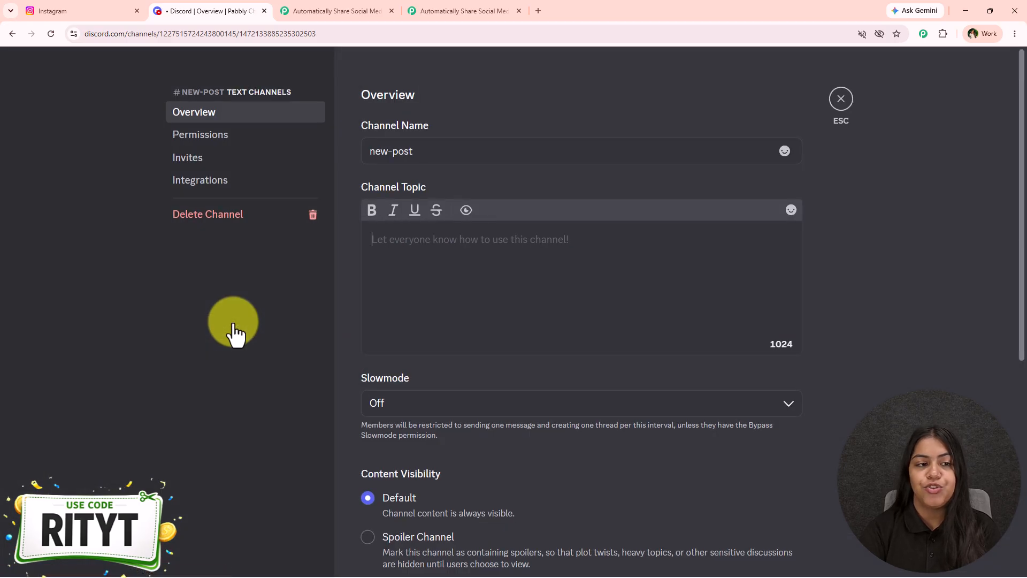
{"action": "left_click", "coordinate": [219, 182]}
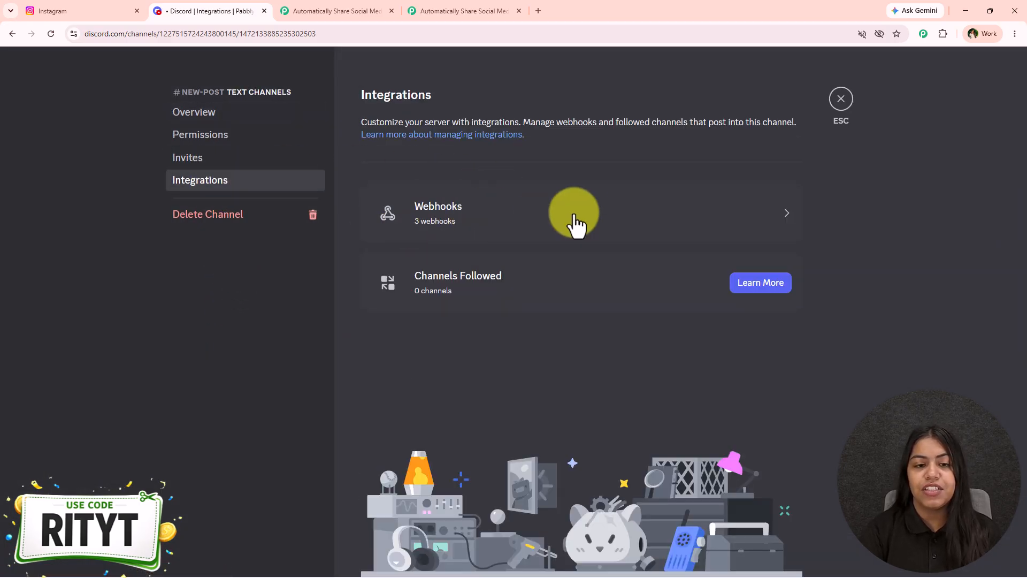
{"action": "left_click", "coordinate": [587, 224]}
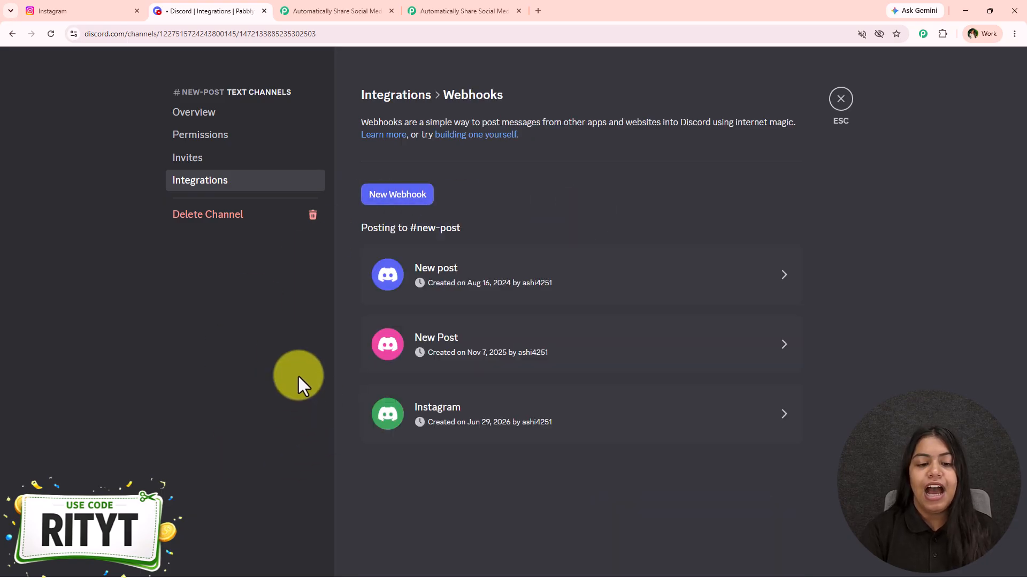
{"action": "scroll", "coordinate": [484, 474], "scroll_direction": "down", "scroll_amount": 3}
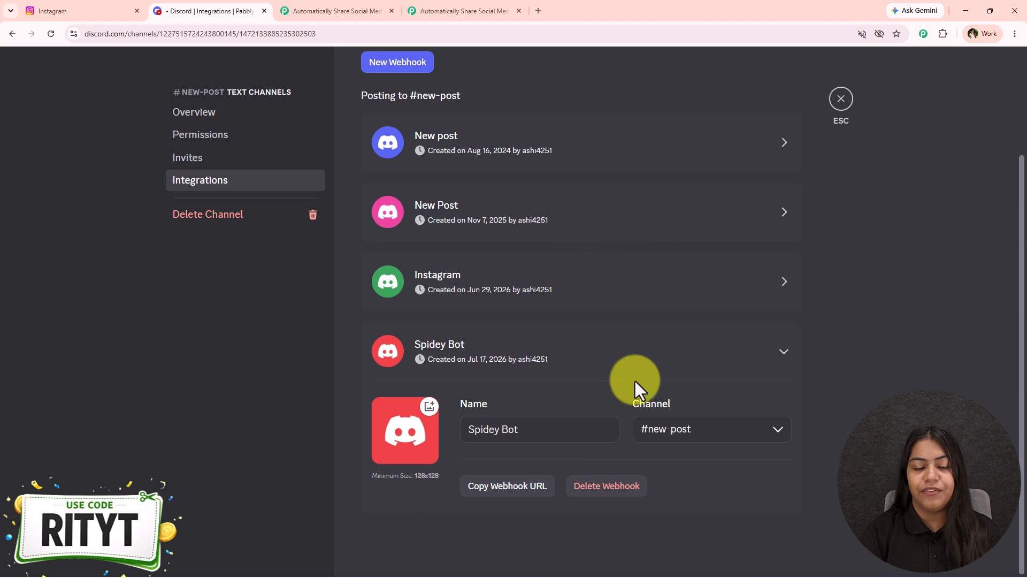
Step: Name the newly created webhook New Post and copy its webhook URL
{"action": "left_click_drag", "start_coordinate": [531, 421], "coordinate": [468, 421]}
{"action": "type", "text": "New {"}
{"action": "type", "text": "ost"}
{"action": "left_click", "coordinate": [529, 487]}
{"action": "left_click", "coordinate": [781, 551]}
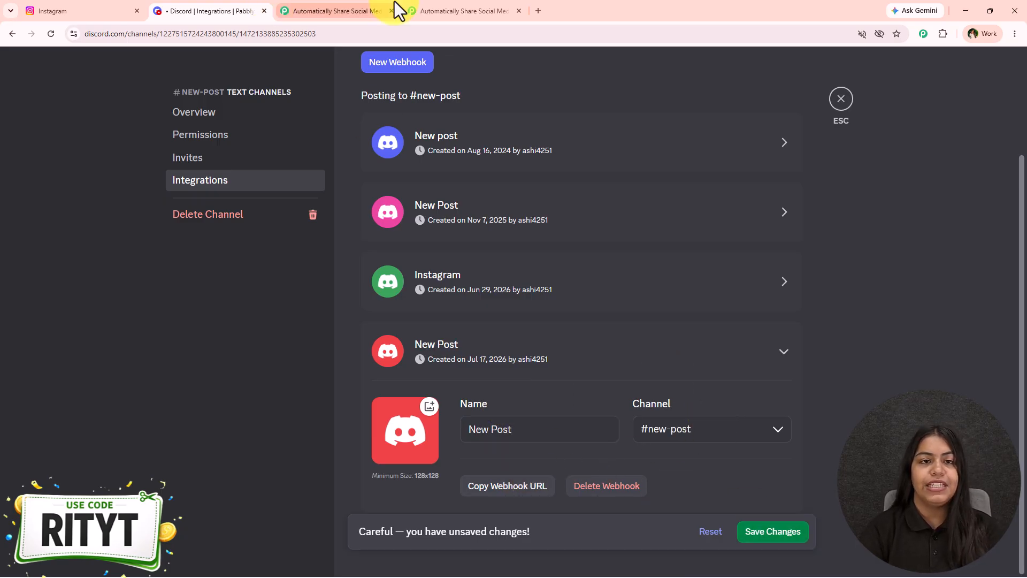